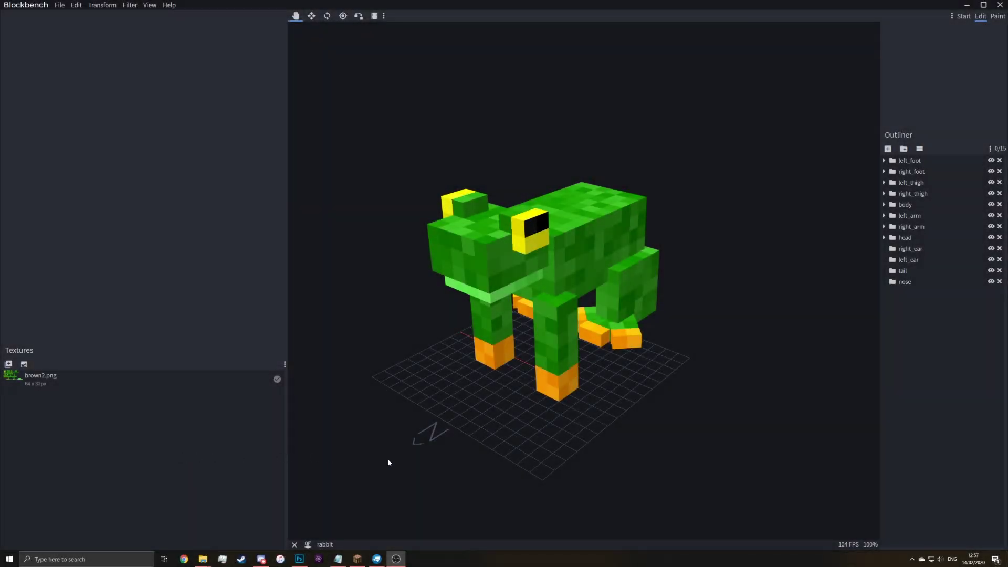
Step: Inspect the frog model from below, then return to Minecraft and resume play
mouse_move(428, 470)
left_mouse_down()
mouse_move(608, 475)
mouse_move(629, 448)
mouse_move(603, 373)
mouse_move(502, 412)
mouse_move(435, 466)
left_mouse_up()
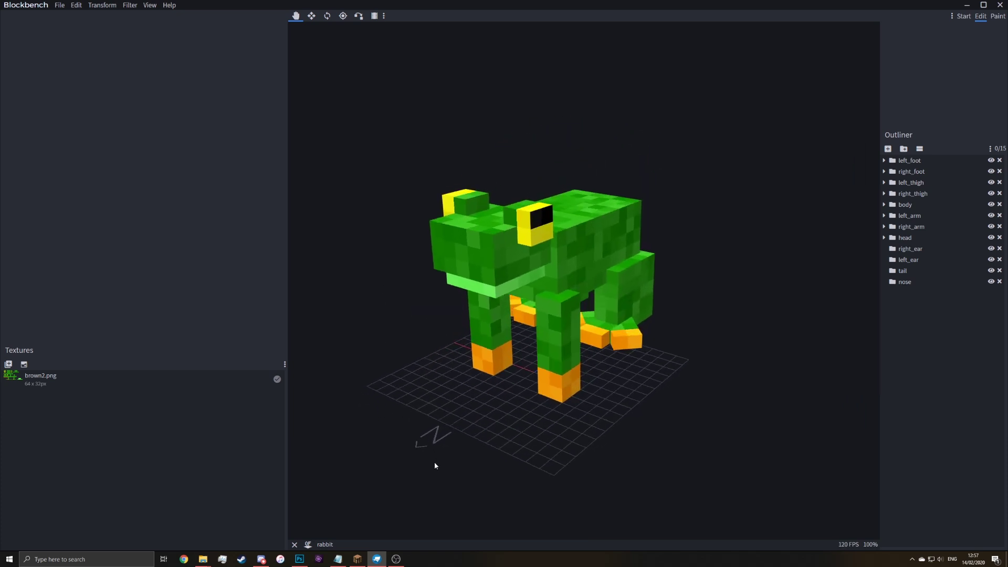
left_click(357, 559)
key("Escape")
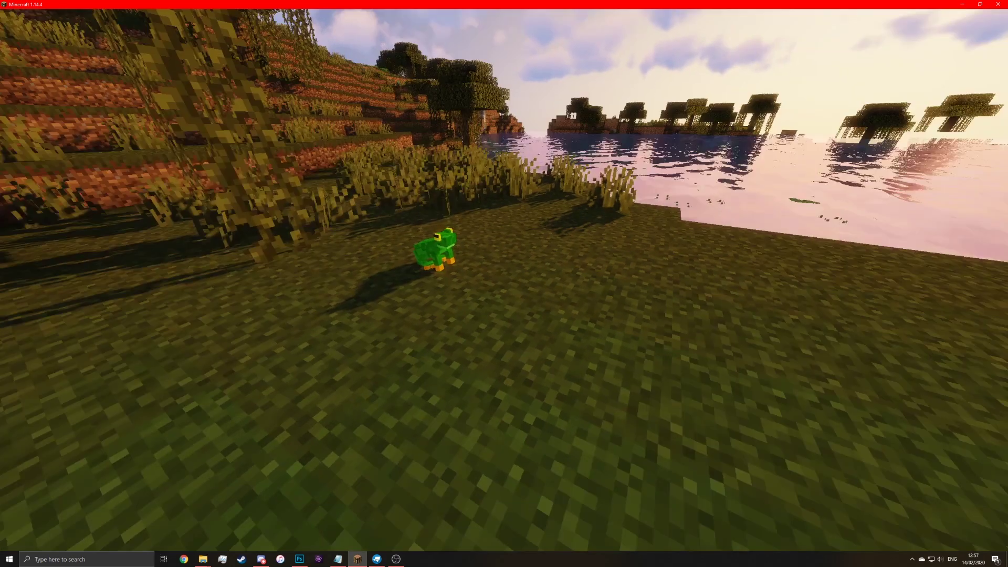
Step: Pause the game and save the frog model in Blockbench as rabbit.jem
key("Escape")
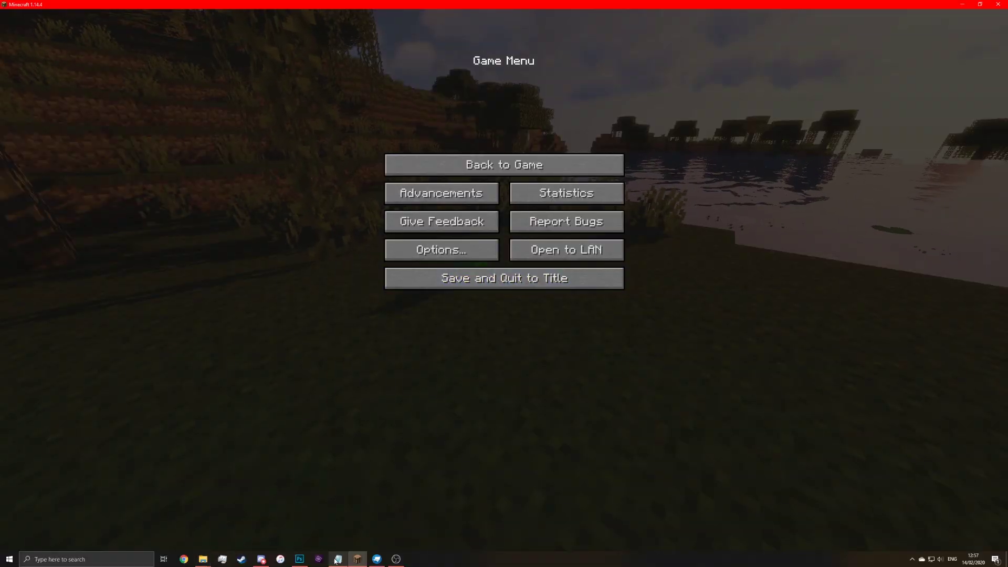
left_click(377, 558)
left_click_drag(466, 408, 412, 444)
key("ctrl+s")
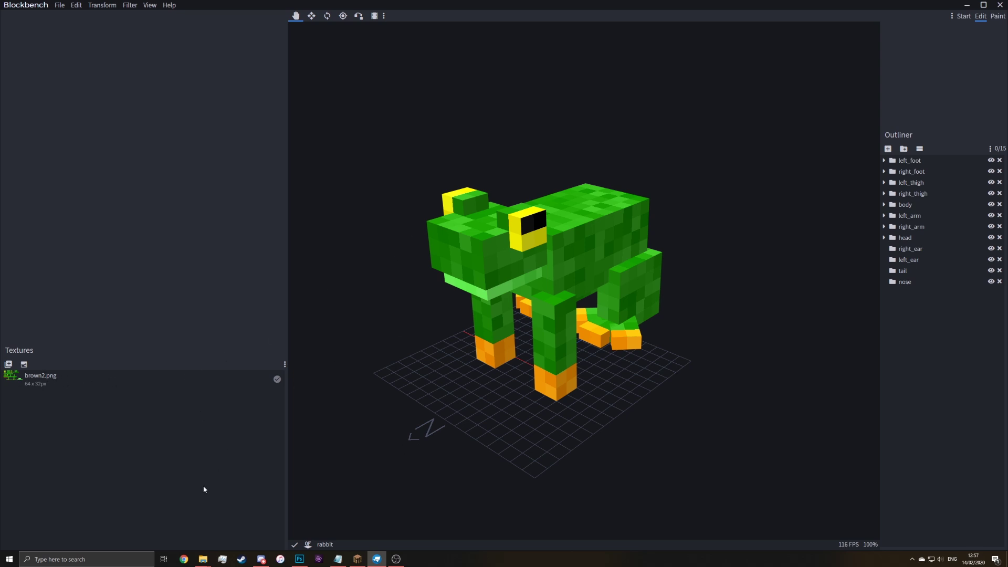
Step: Reload Minecraft resources with F3+T and walk up to the magenta-black rabbit
left_click(357, 559)
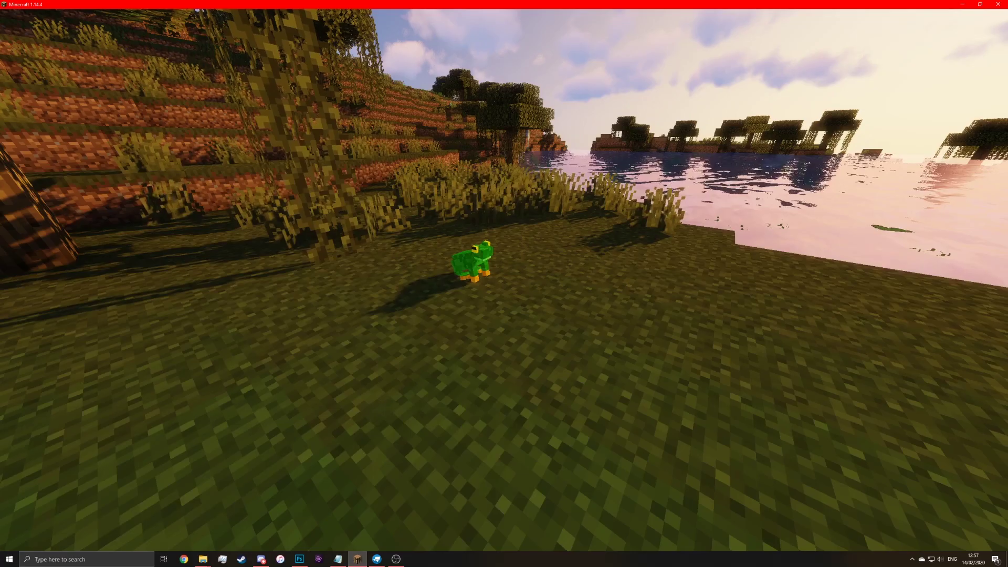
key("F3+t")
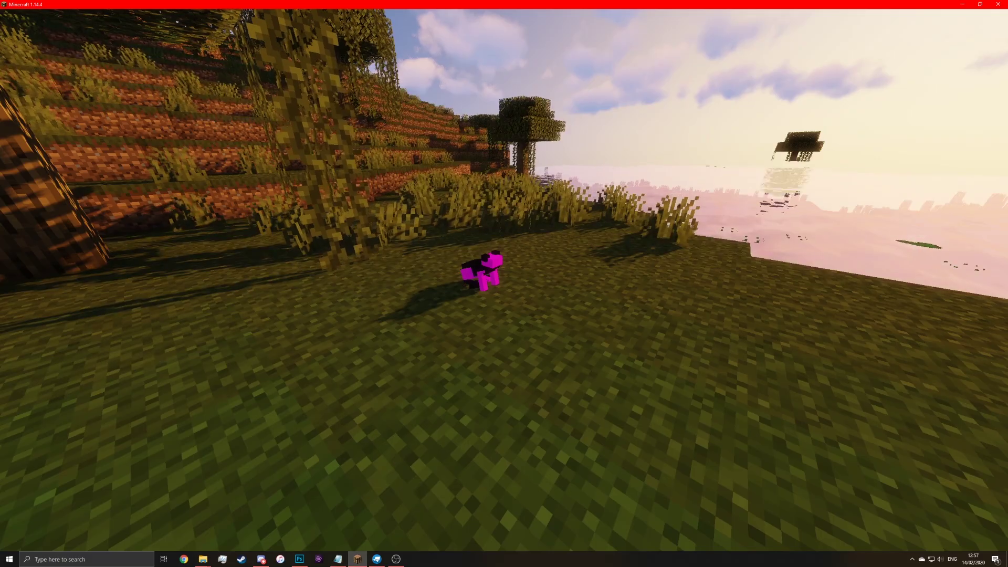
key("w")
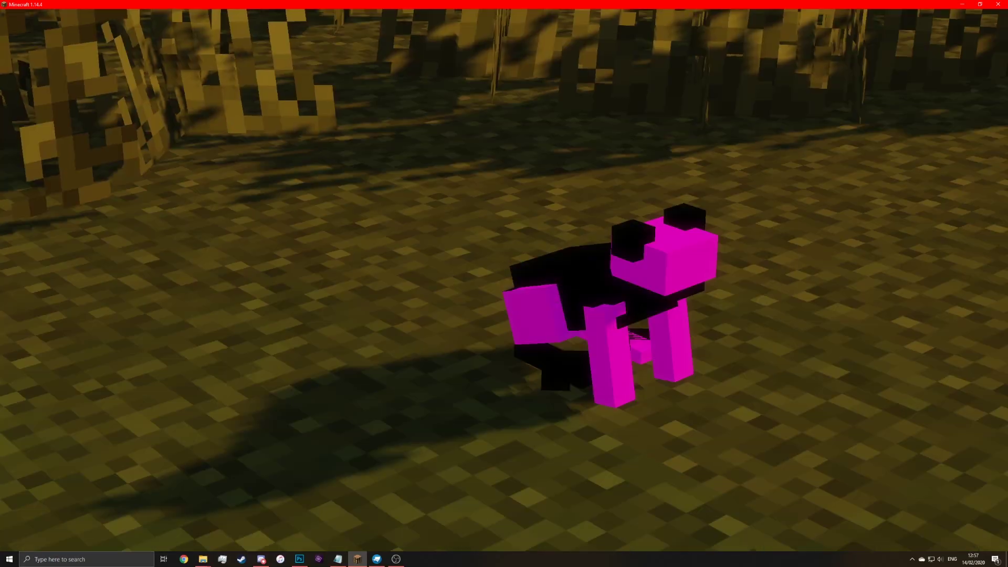
key("Escape")
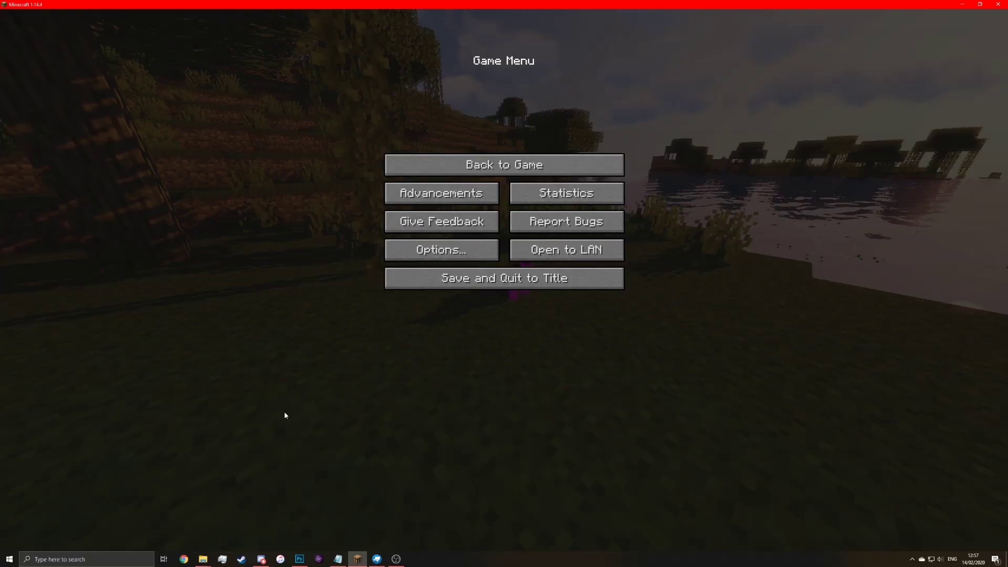
Step: Open rabbit.jem from the cem folder with Edit with Notepad++
mouse_move(200, 560)
left_click(182, 524)
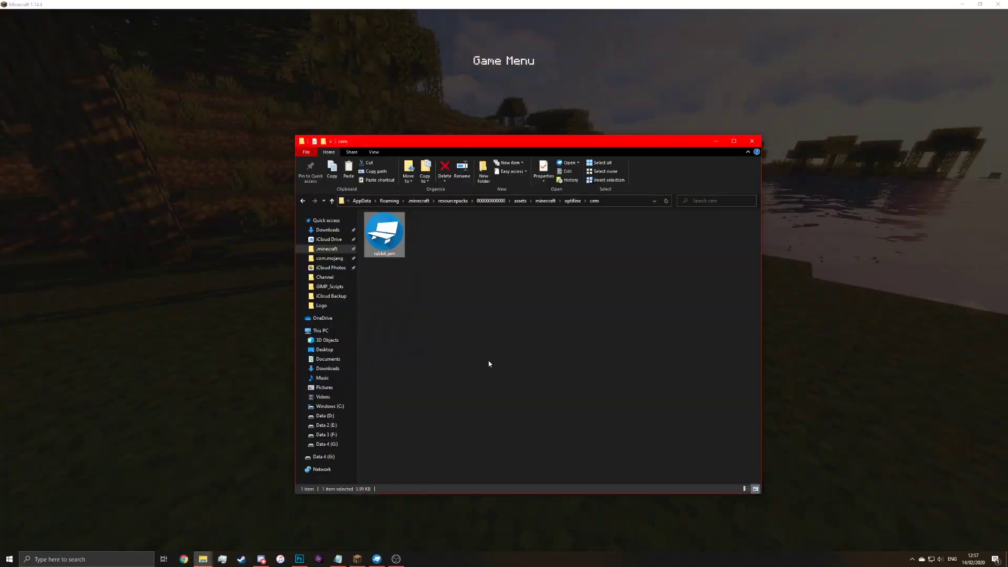
right_click(391, 234)
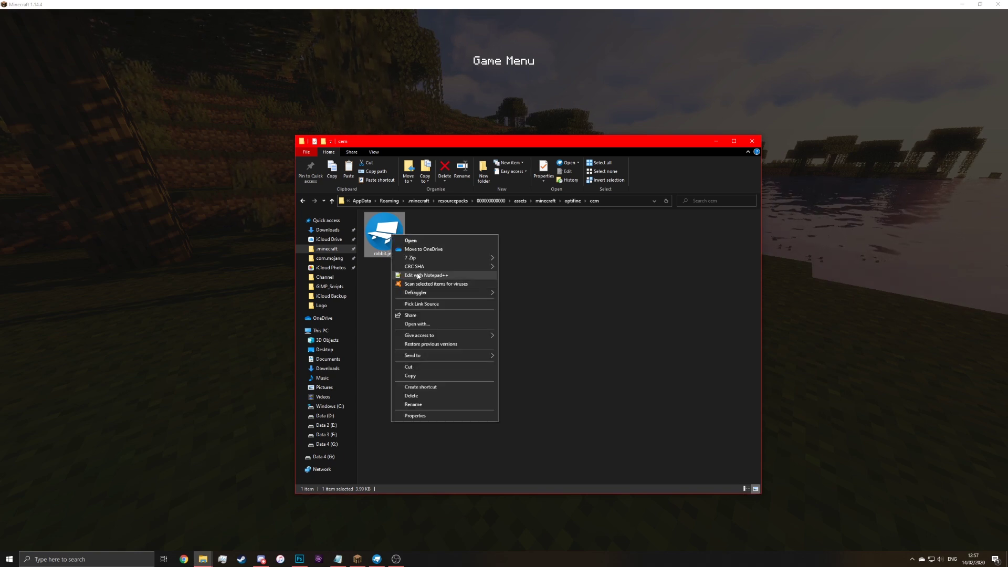
left_click(418, 273)
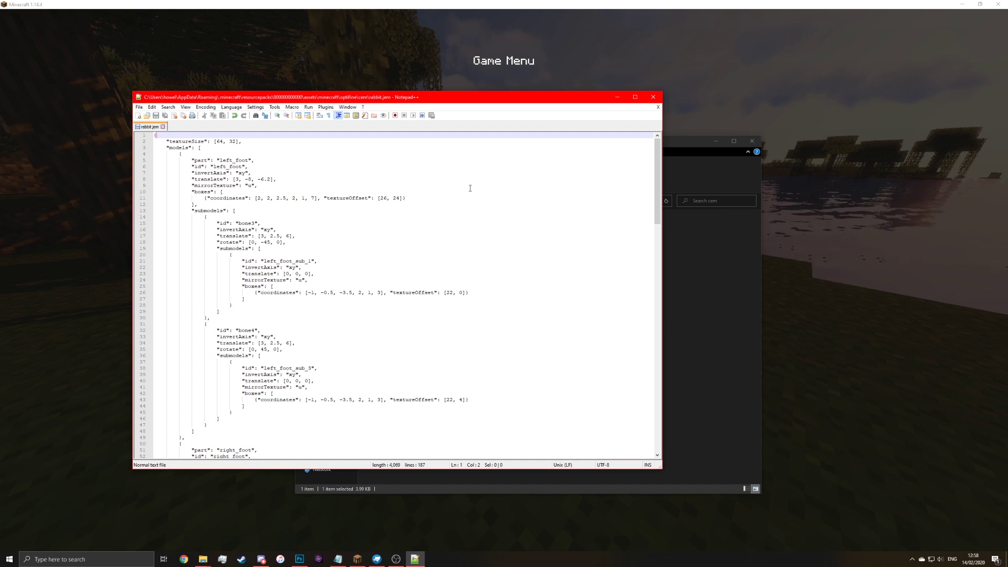
Step: Close rabbit.jem in Notepad++ and go up from cem to assets/minecraft
left_click(653, 97)
left_click_drag(456, 248, 591, 212)
left_click(546, 201)
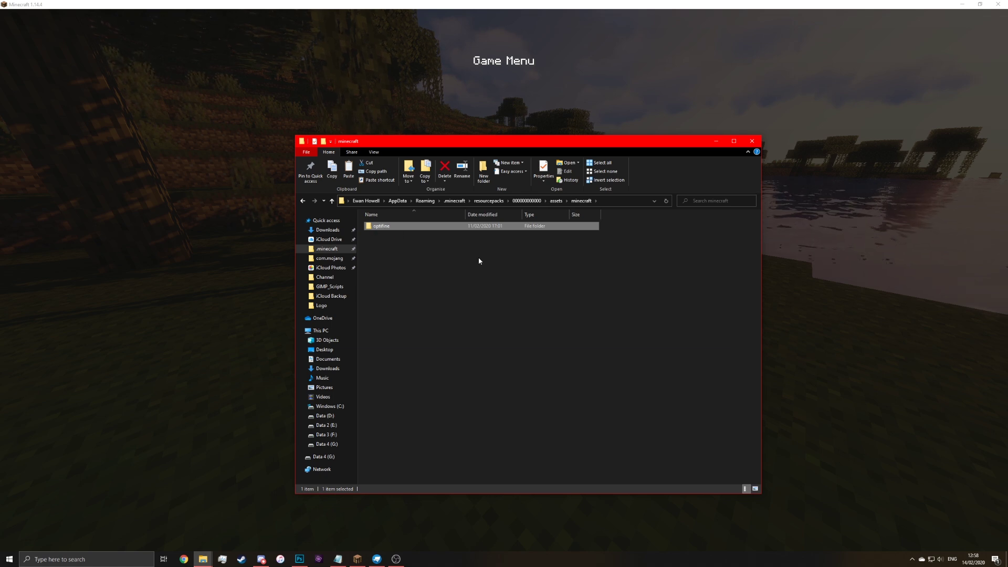
Step: Navigate into optifine/random/entity and move that window to the left
double_click(375, 227)
double_click(381, 234)
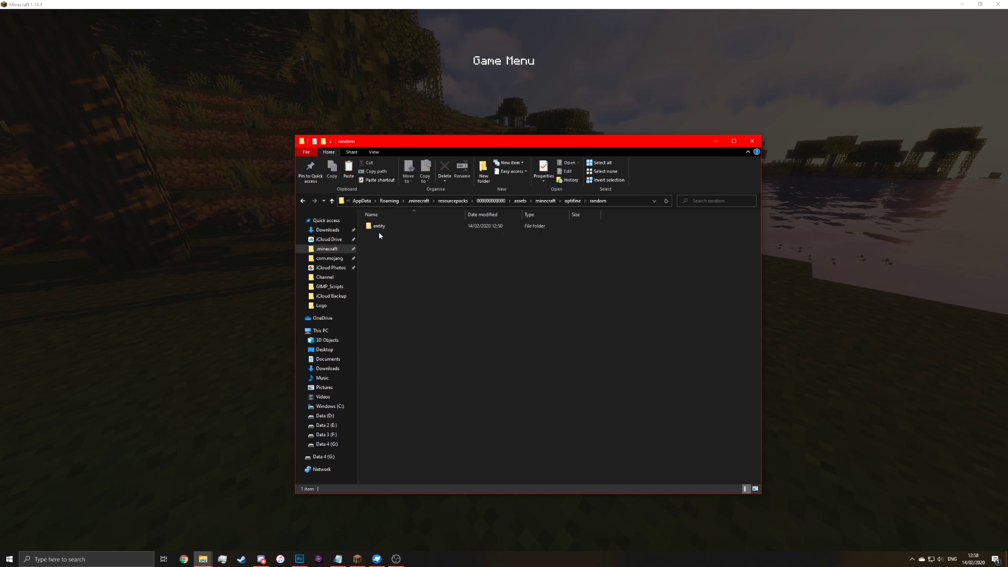
double_click(382, 229)
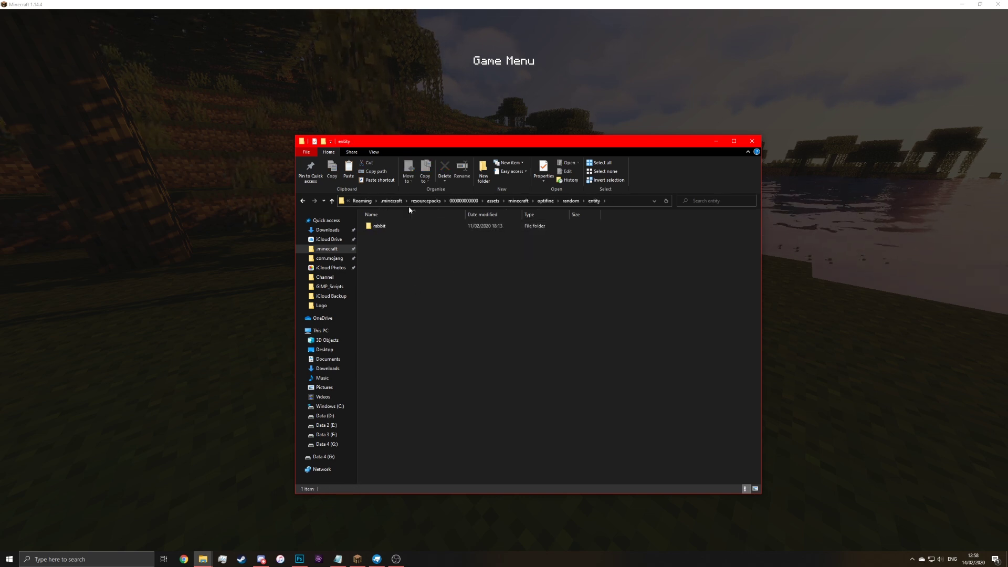
left_click_drag(435, 149, 238, 128)
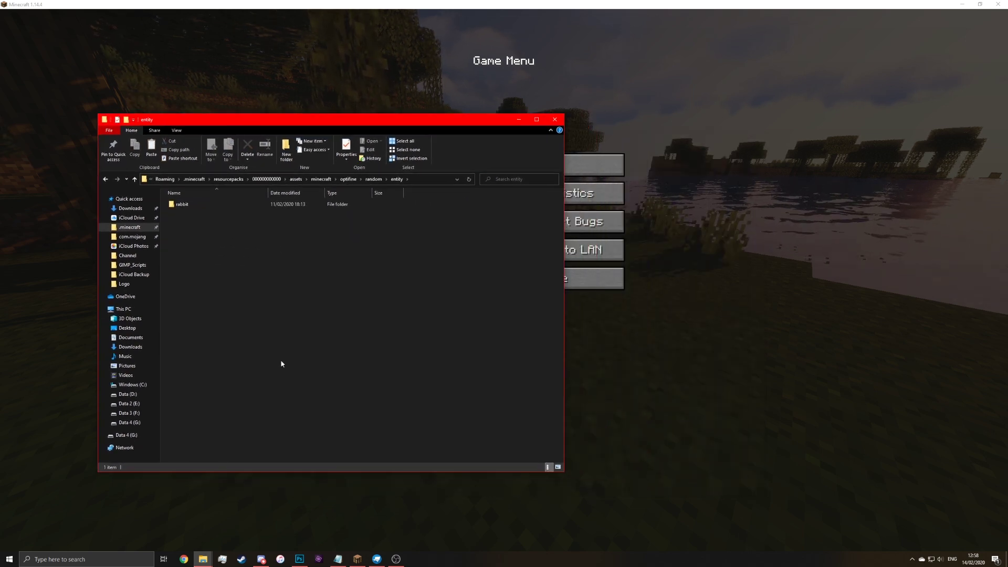
Step: Browse the vanilla entity textures window, checking its rabbit folder and scrolling the list
mouse_move(204, 561)
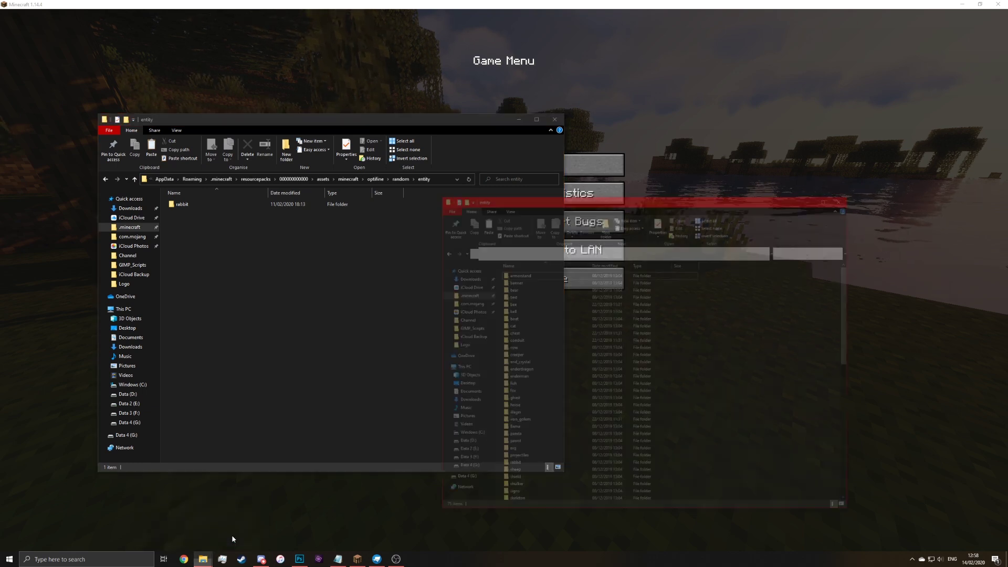
left_click(234, 525)
double_click(210, 205)
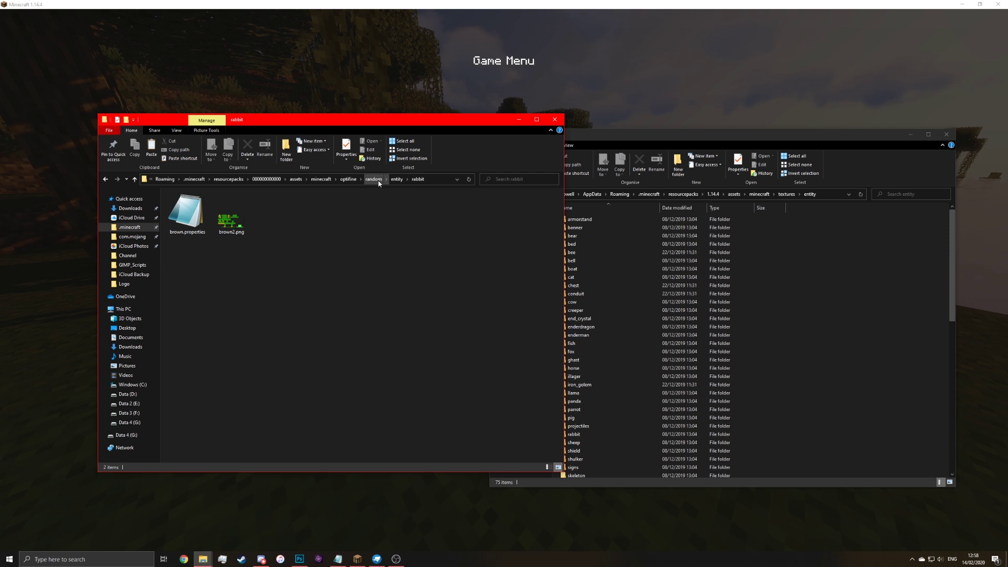
left_click(397, 179)
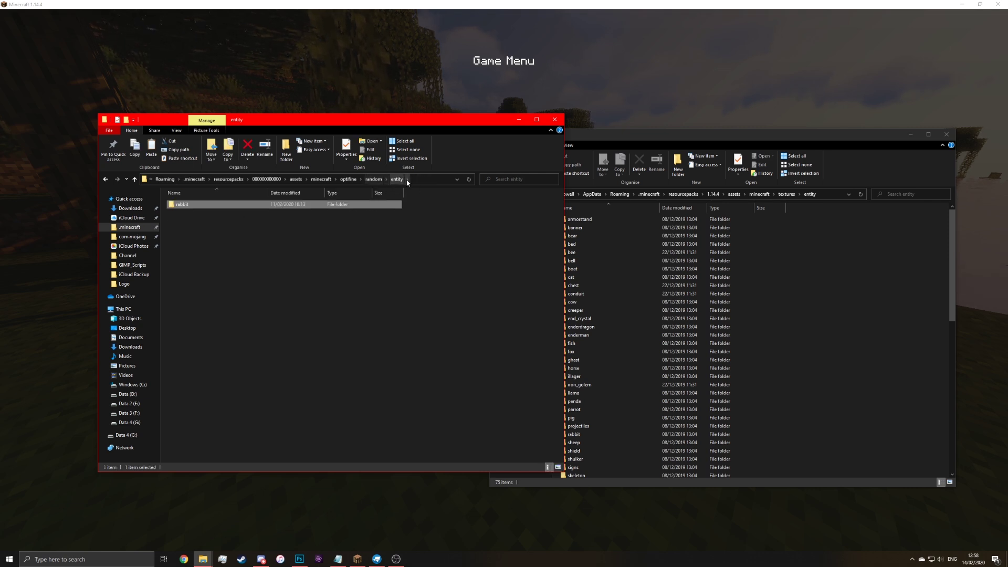
left_click(265, 223)
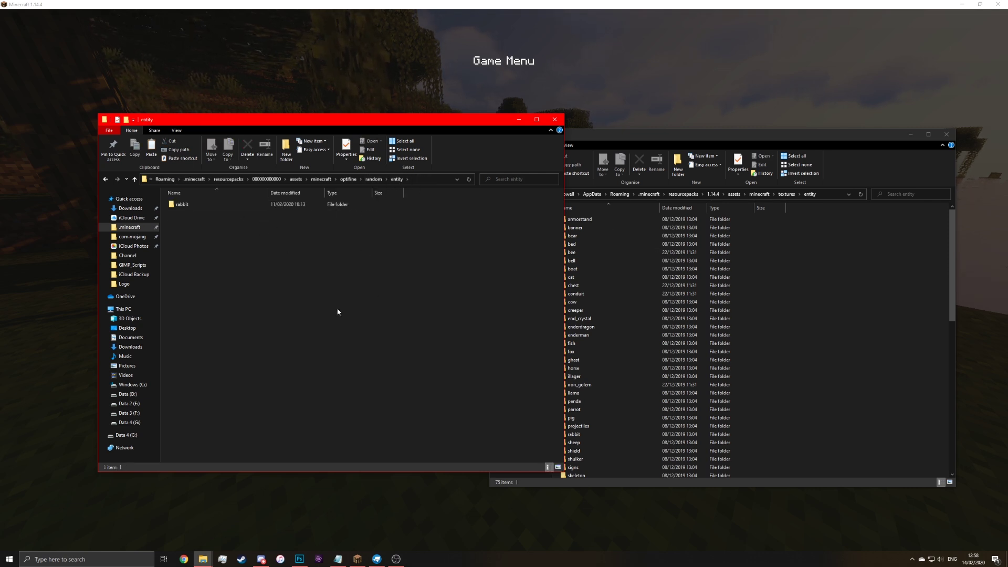
left_click(899, 297)
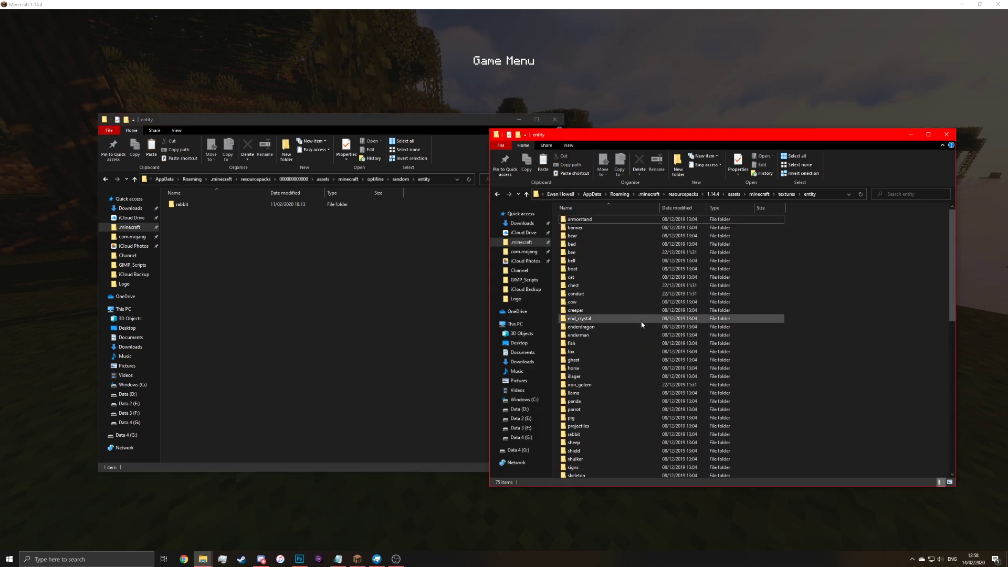
scroll(642, 322, "down", 10)
scroll(647, 332, "down", 4)
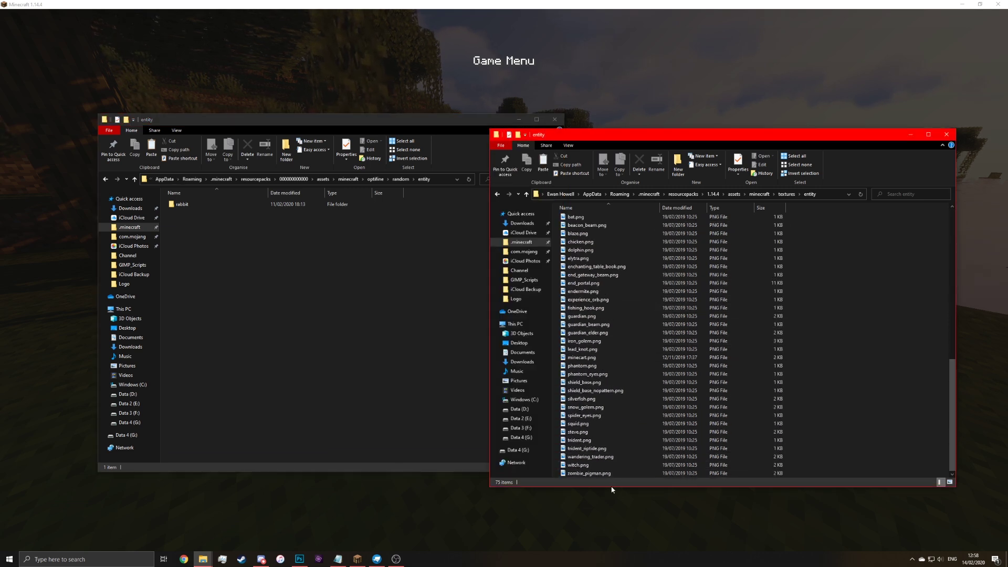
scroll(624, 439, "up", 9)
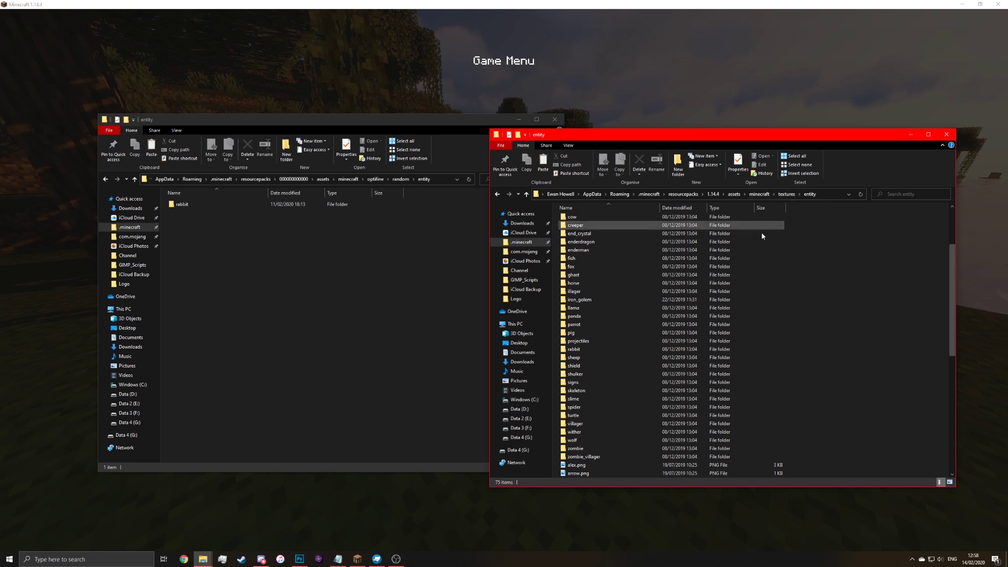
scroll(657, 226, "up", 5)
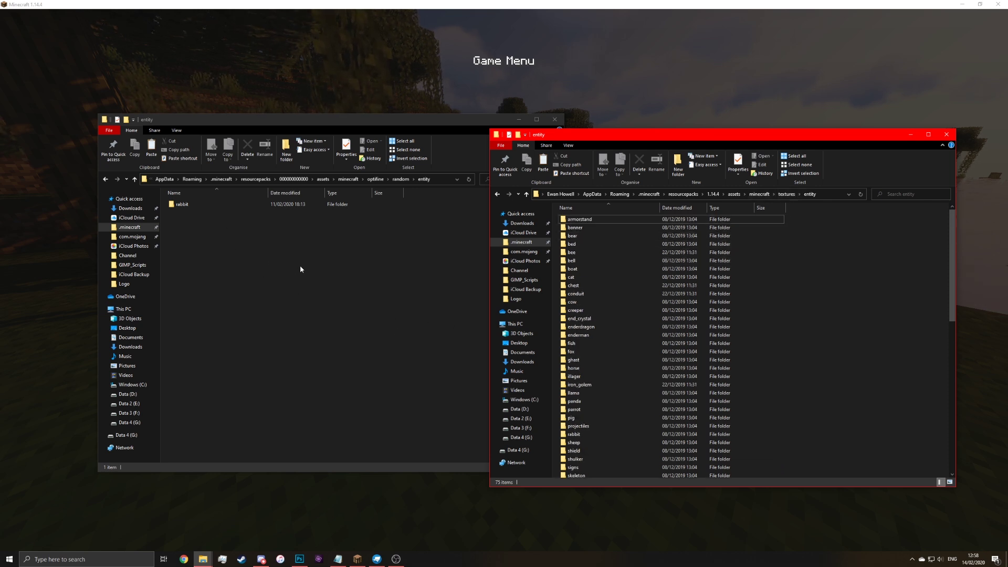
Step: Minimize the vanilla textures window and open the OptiFine rabbit folder
left_click_drag(315, 119, 270, 137)
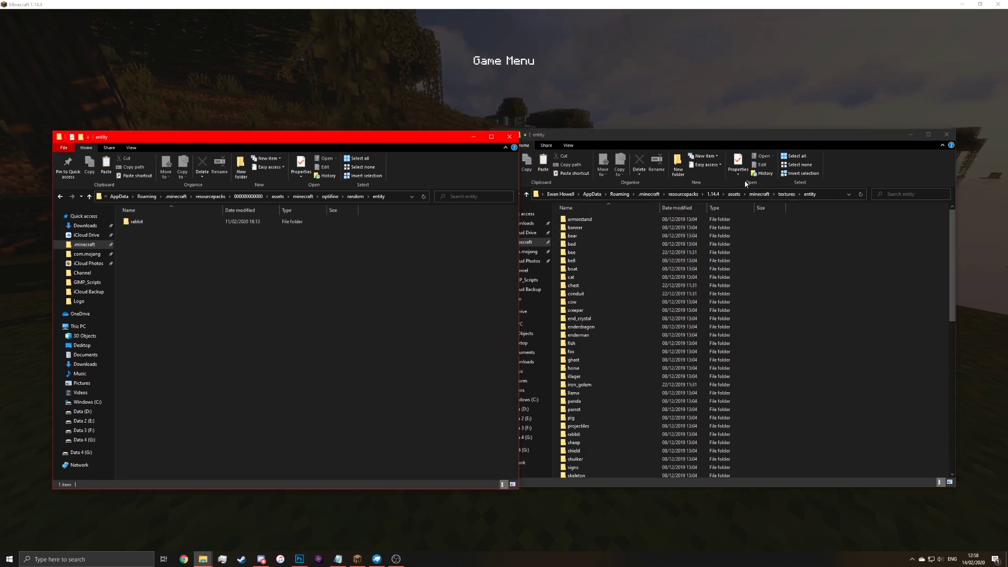
left_click(911, 135)
double_click(178, 221)
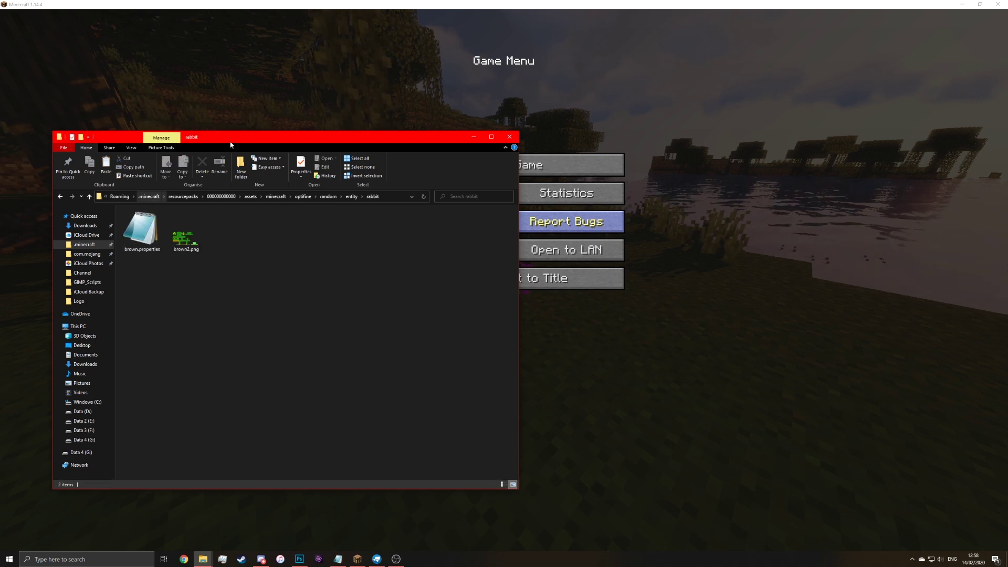
left_click_drag(230, 143, 376, 136)
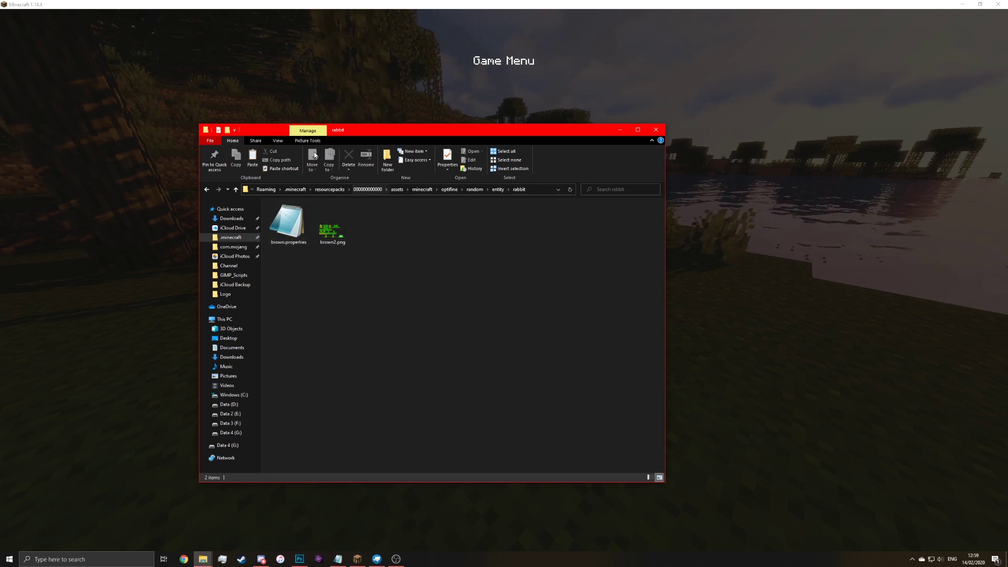
Step: Check the folder's view options, then open brown.properties in Notepad
left_click(282, 143)
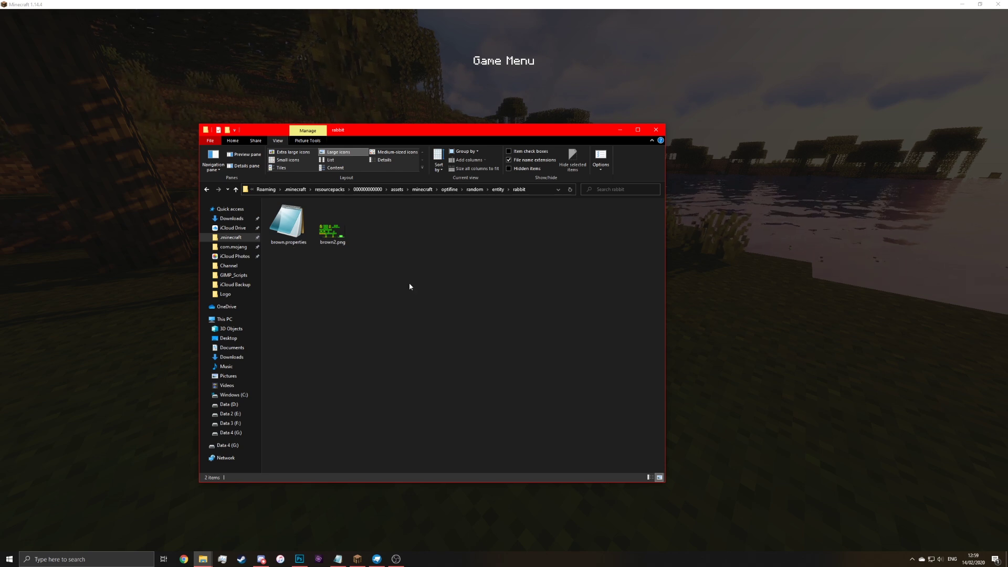
double_click(293, 231)
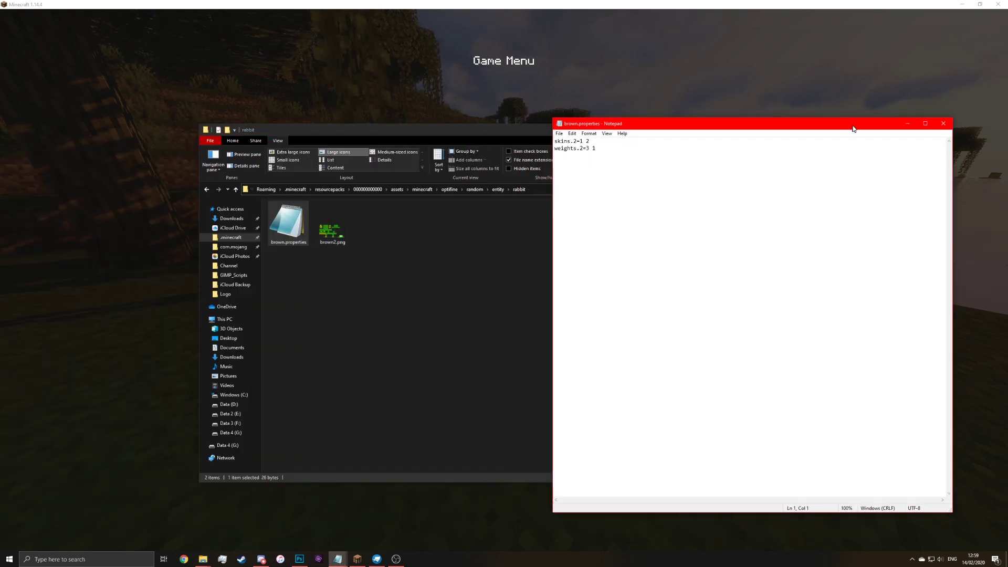
left_click_drag(613, 151, 566, 145)
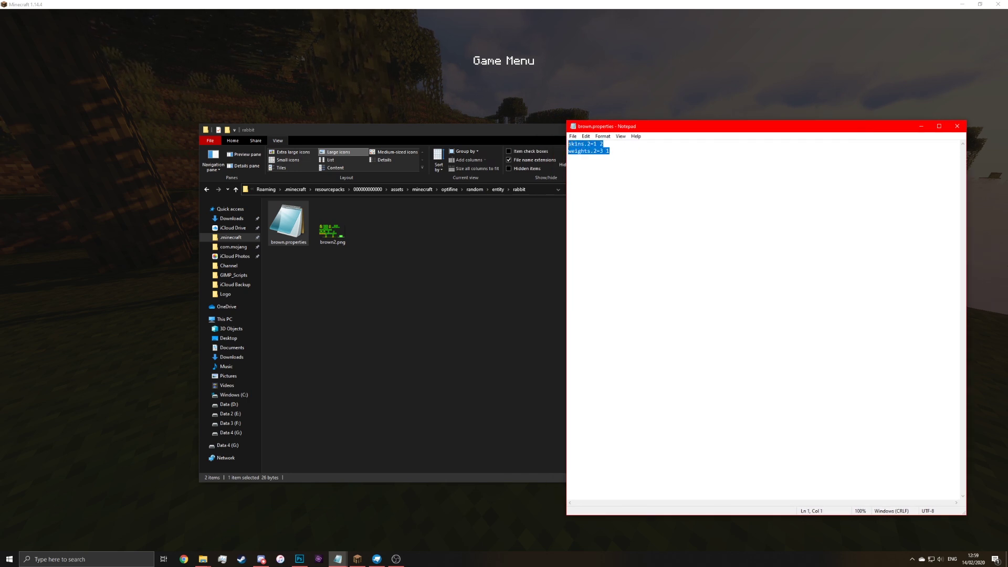
left_click(613, 149)
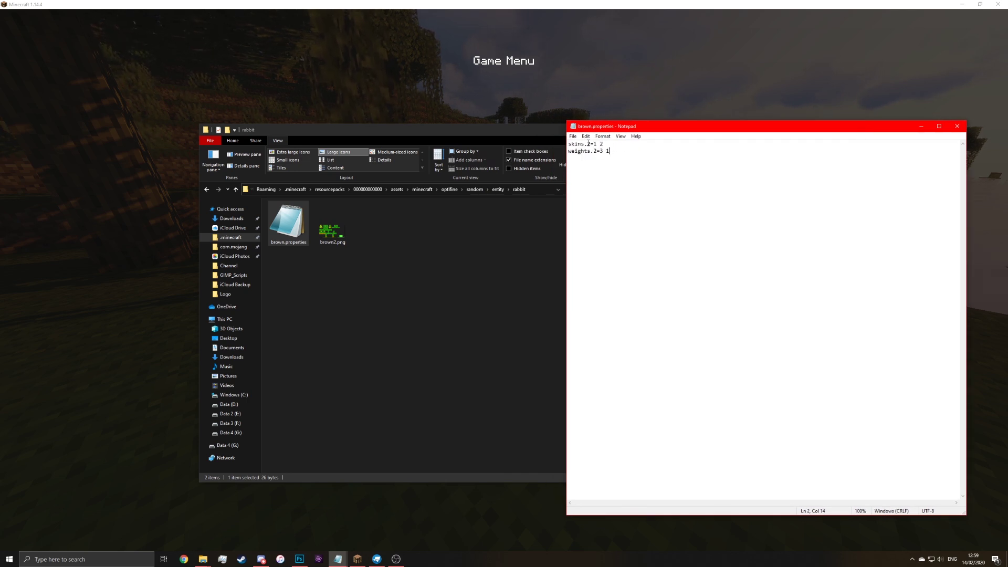
left_click_drag(587, 144, 590, 144)
left_click_drag(569, 144, 597, 143)
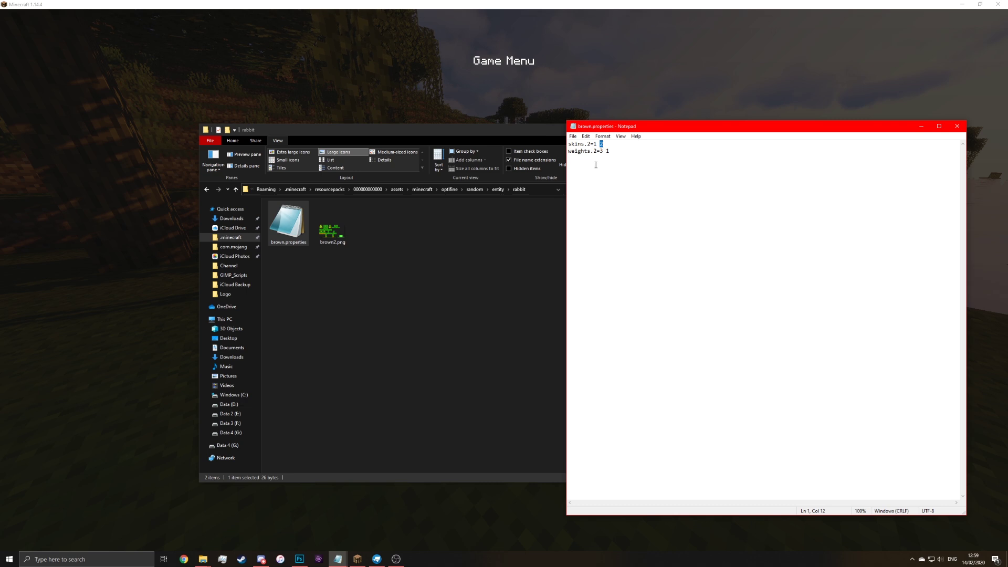
left_click_drag(568, 144, 592, 145)
left_click(594, 144)
left_click(590, 165)
left_click_drag(569, 152, 591, 151)
left_click(595, 151)
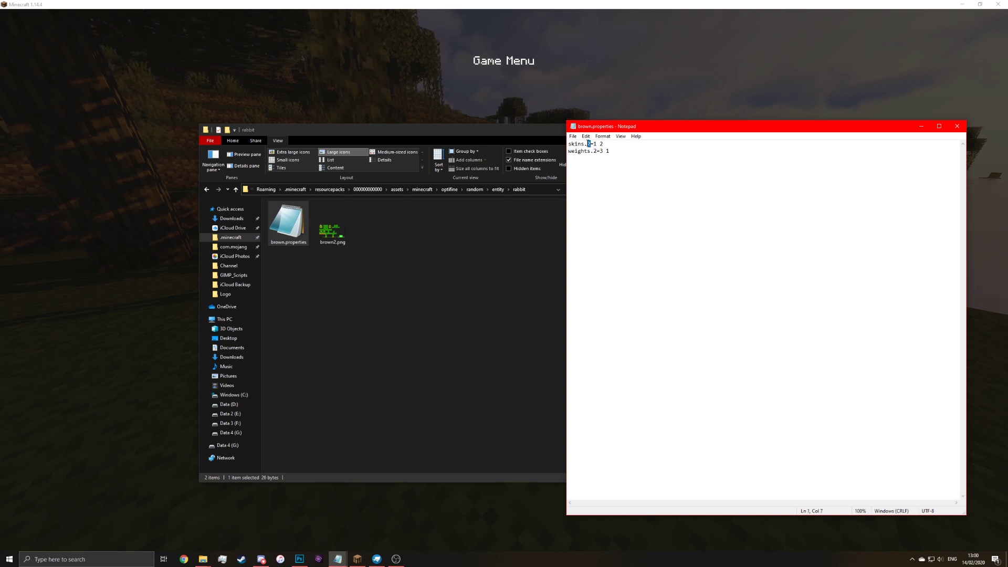
left_click_drag(600, 152, 612, 151)
left_click(611, 159)
left_click(597, 144)
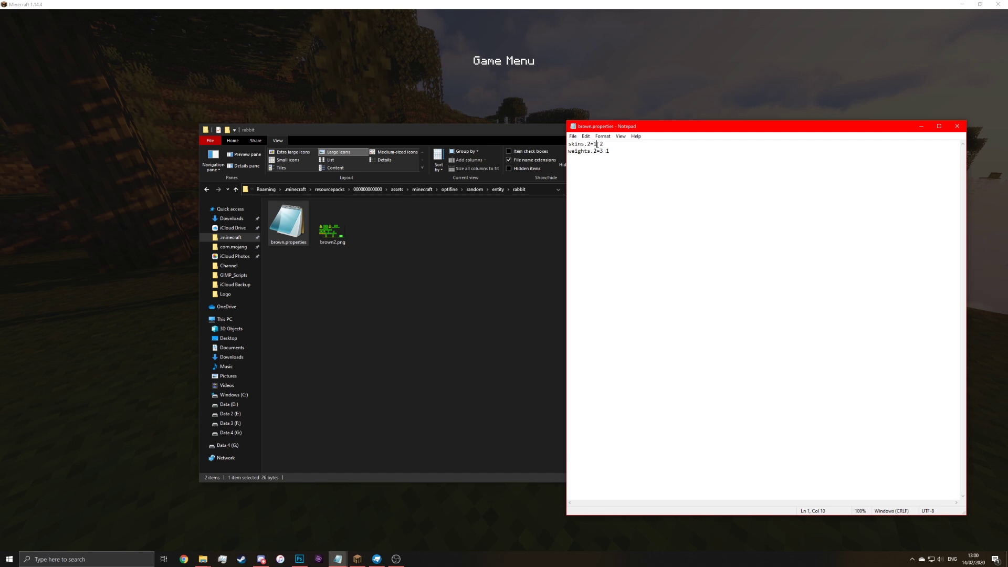
key("End")
key("shift+Left")
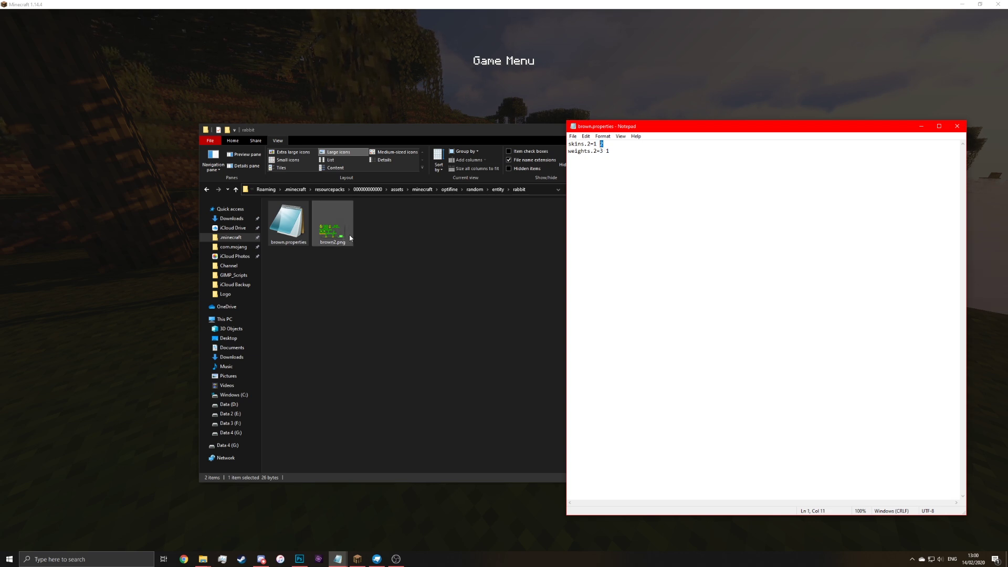
left_click(379, 4)
Step: Resume, reload resources with F3+T and select the rabbit spawn egg
left_click(503, 163)
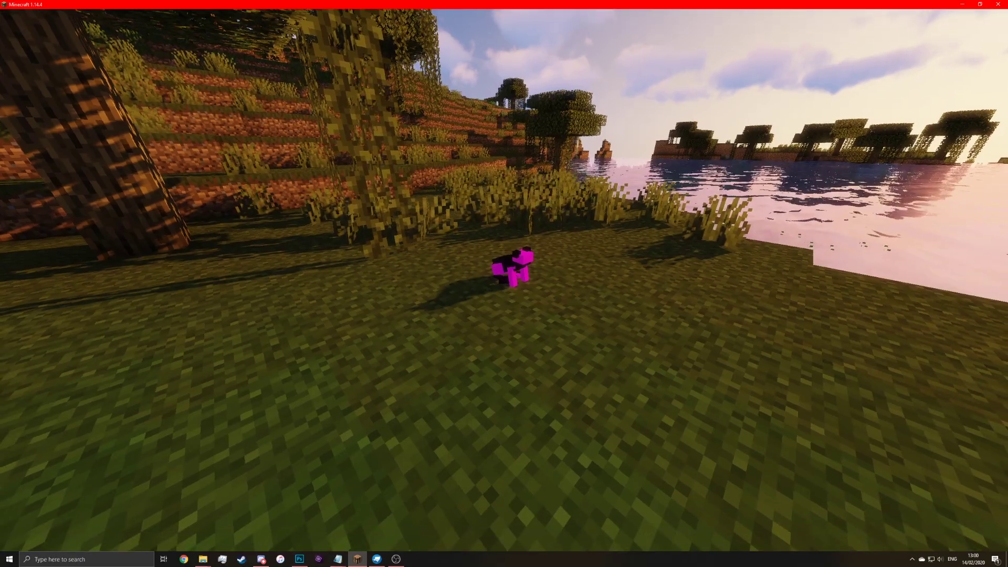
key("F3+t")
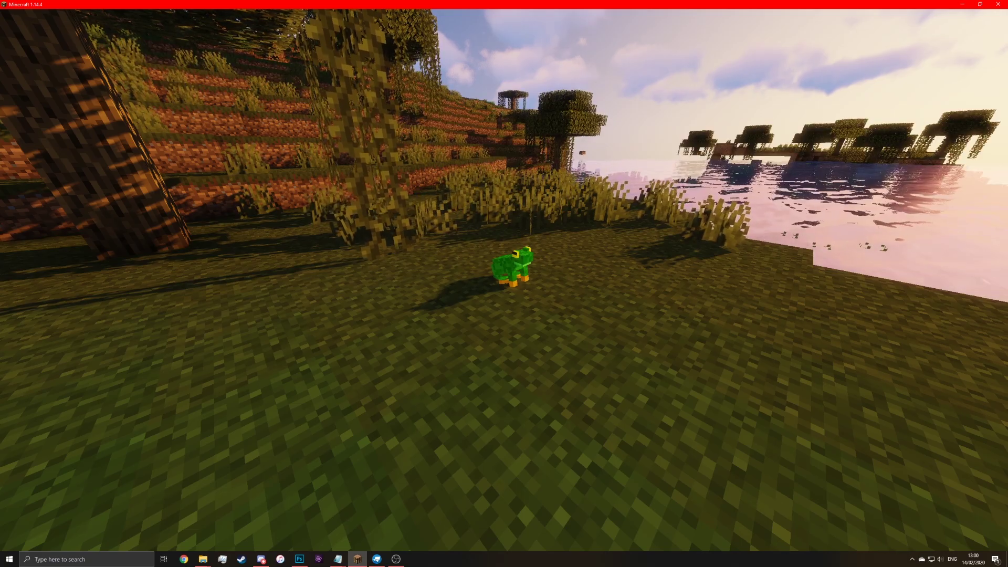
key("1")
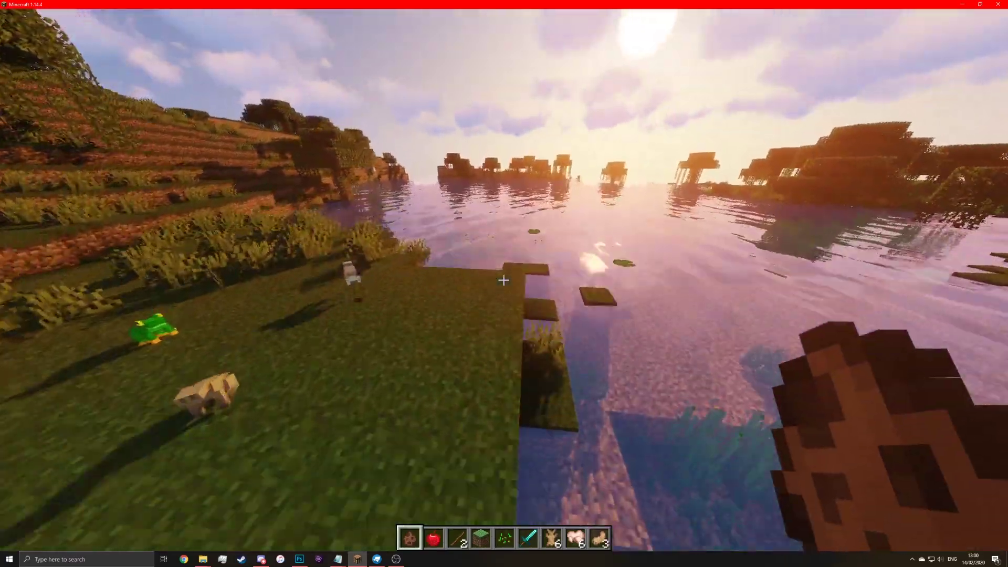
Step: Walk up to the green frog rabbits among the brown ones and pause
key("w")
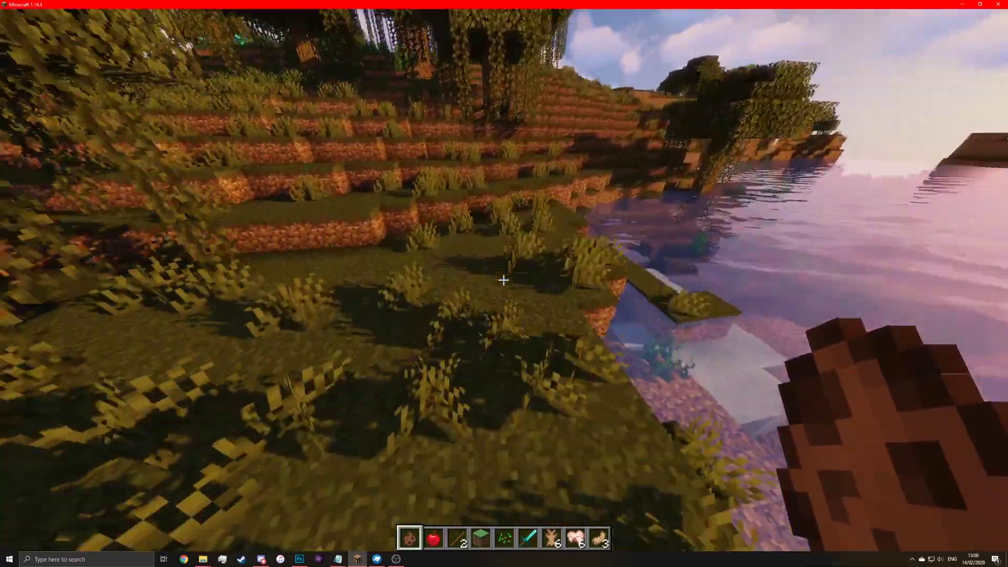
key("w")
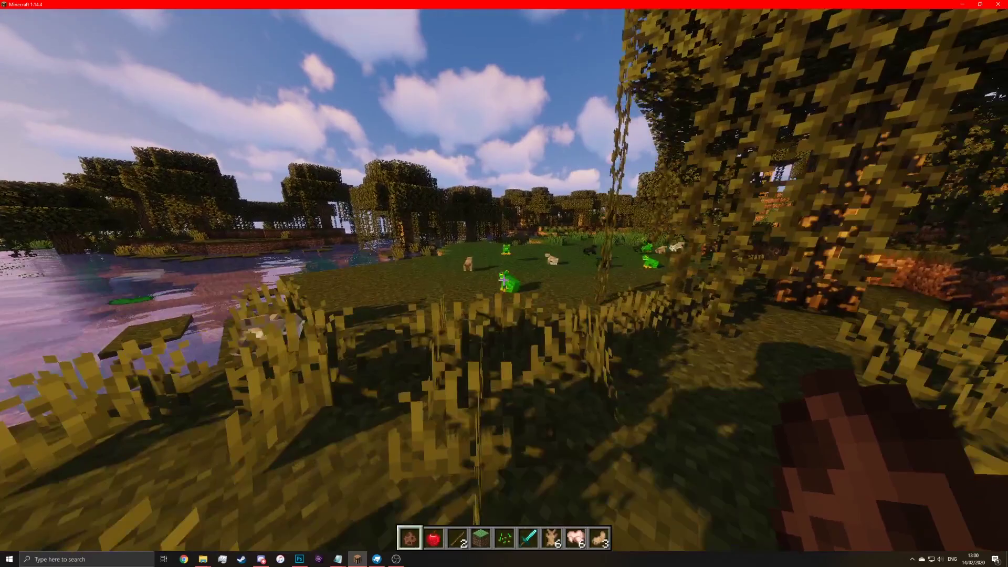
key("w")
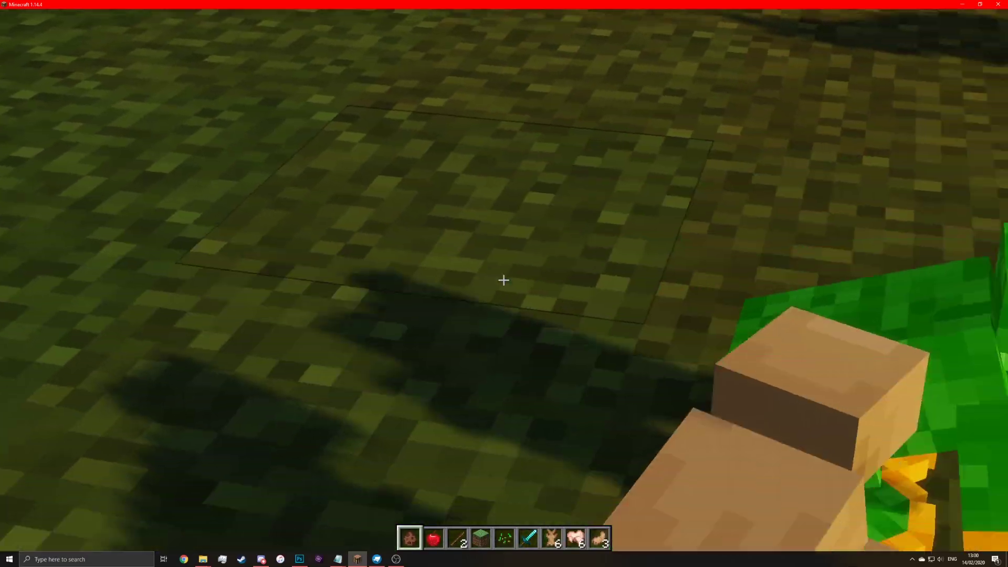
mouse_move(504, 280)
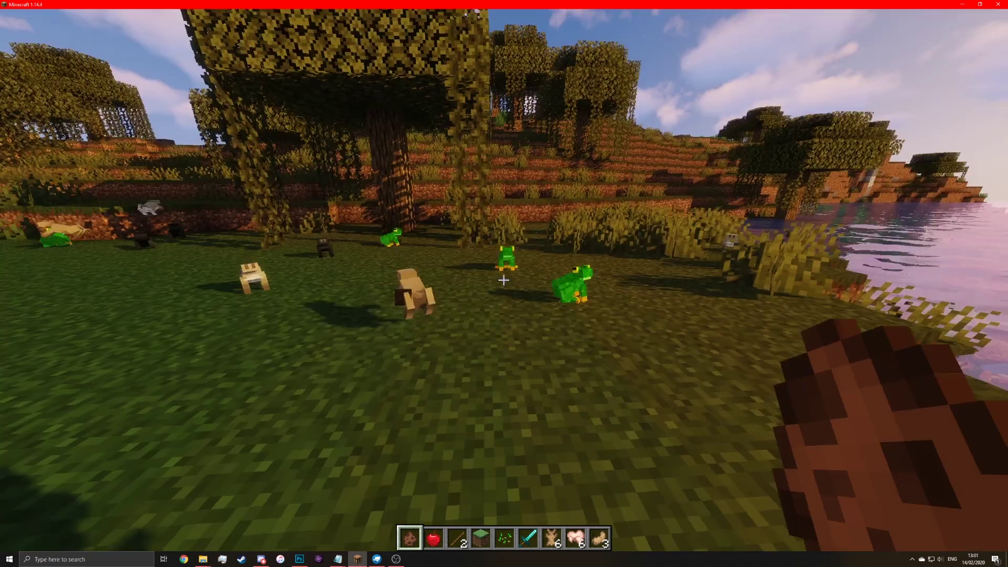
key("Escape")
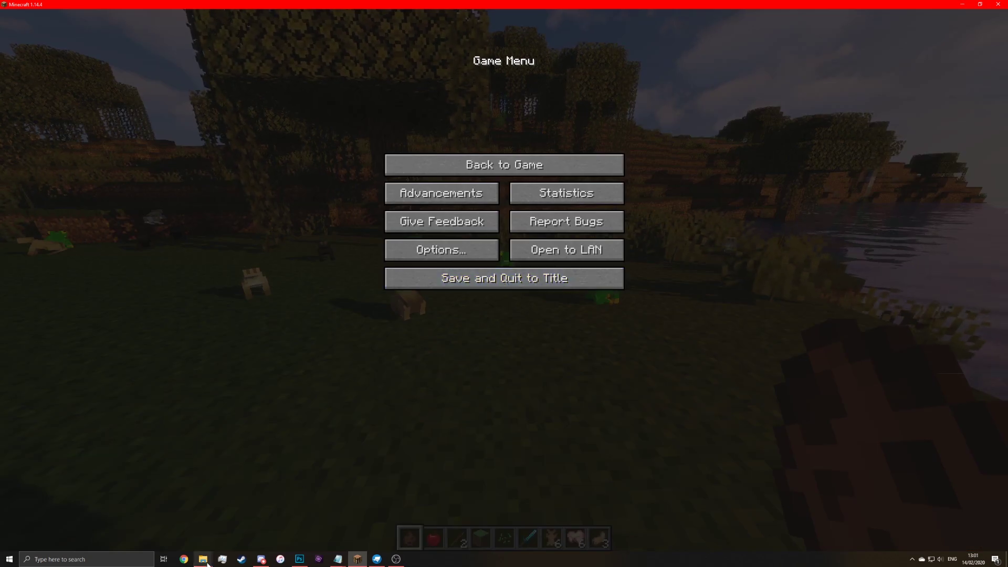
Step: Move the OptiFine rabbit folder window left and bring up the entity textures window
mouse_move(208, 564)
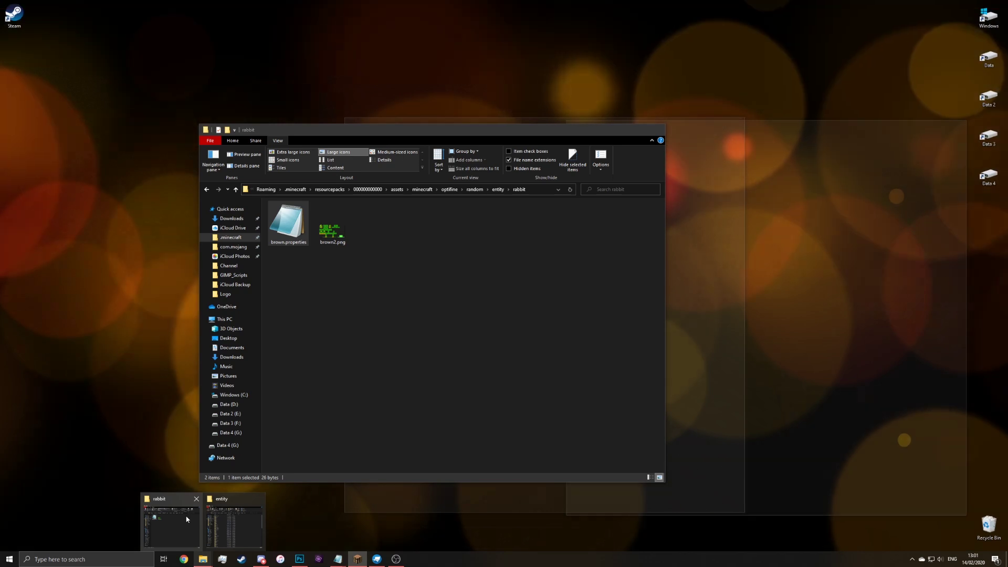
left_click(171, 523)
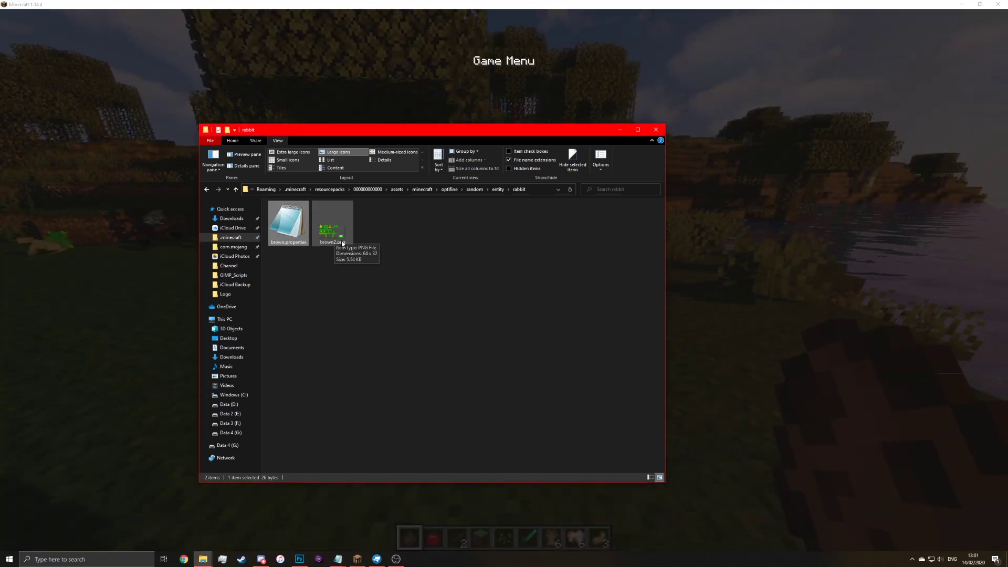
left_click(360, 208)
left_click_drag(376, 135, 261, 129)
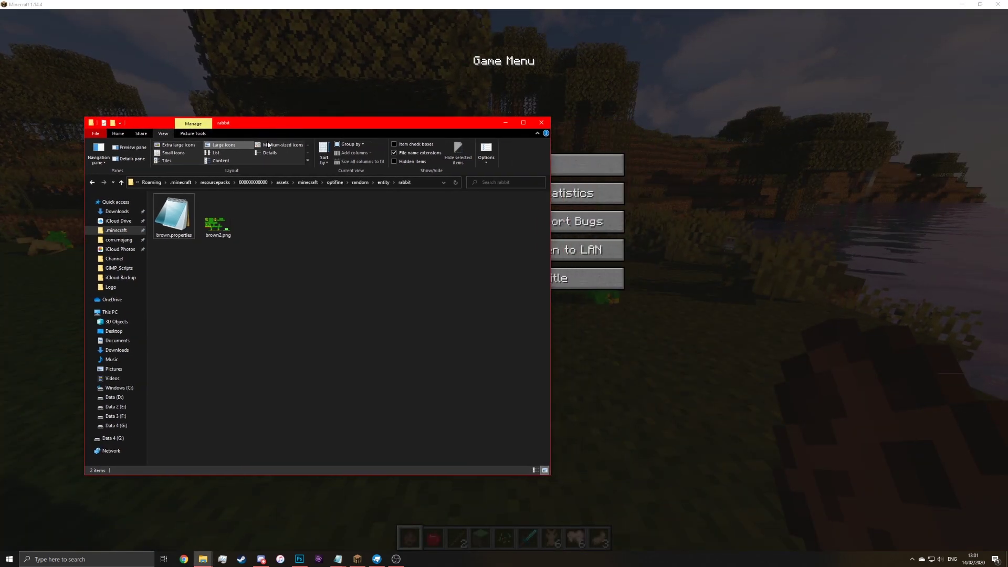
mouse_move(206, 560)
left_click(231, 520)
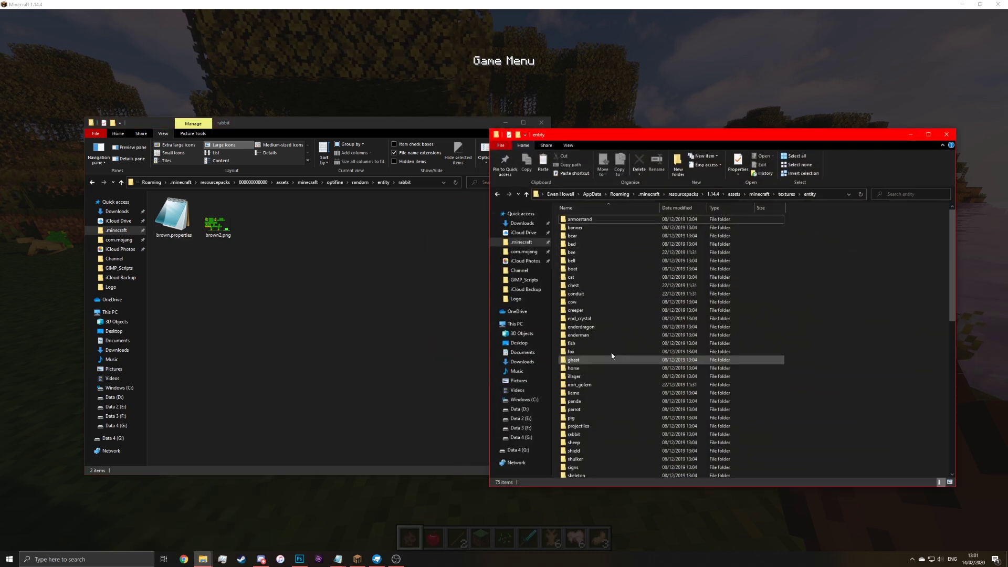
Step: Copy vanilla brown.png into the OptiFine rabbit folder and rename it brown3.png
double_click(591, 435)
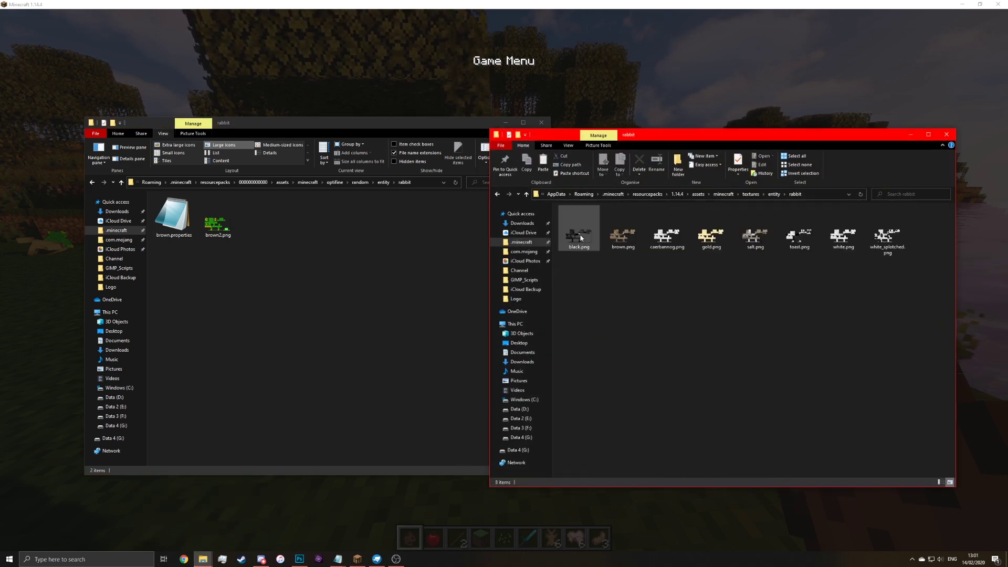
left_click(623, 229)
key("ctrl+c")
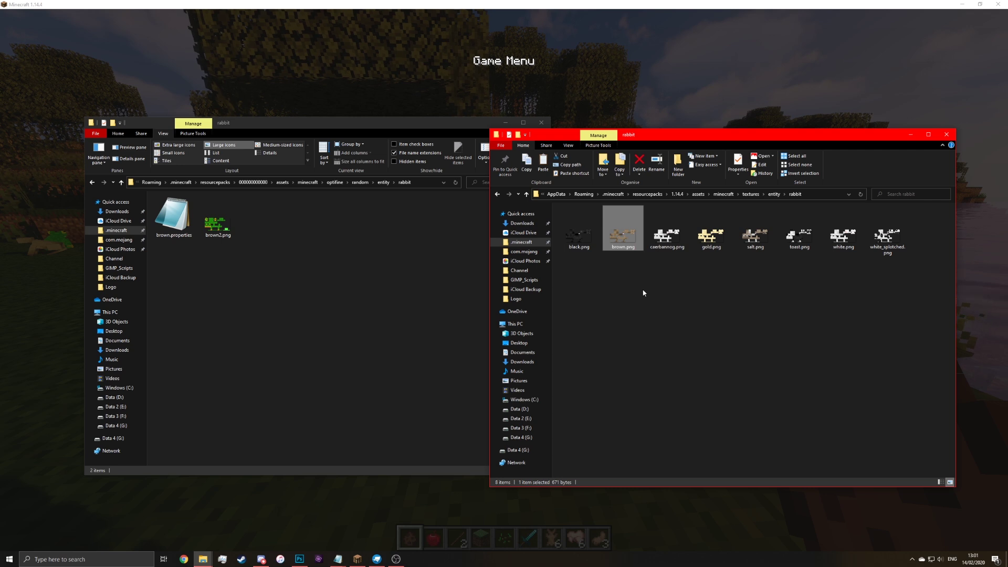
left_click(338, 270)
key("ctrl+v")
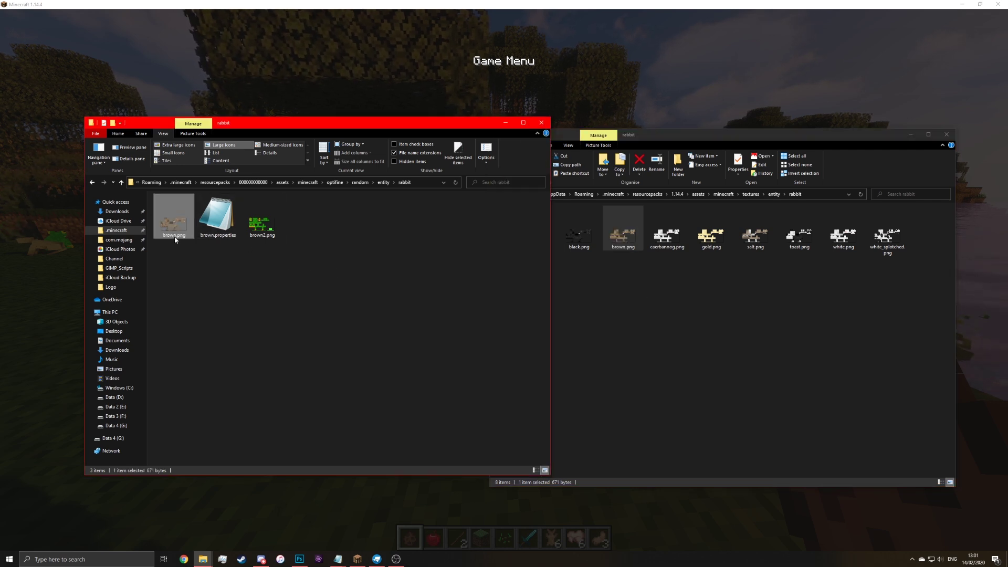
left_click(176, 239)
type("3")
left_click(233, 275)
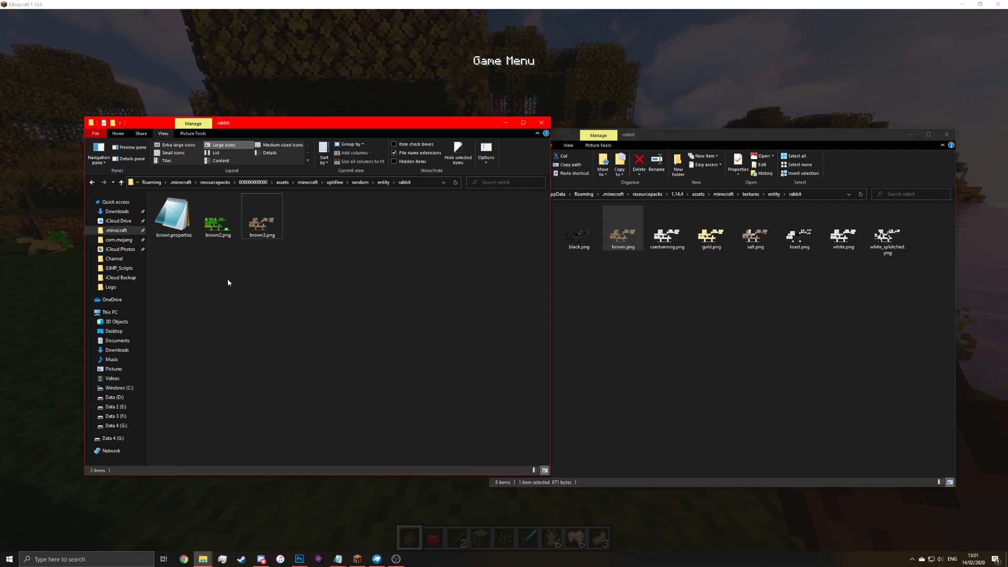
Step: Edit brown.properties so skins.2 reads 2 3, then close Notepad
double_click(173, 215)
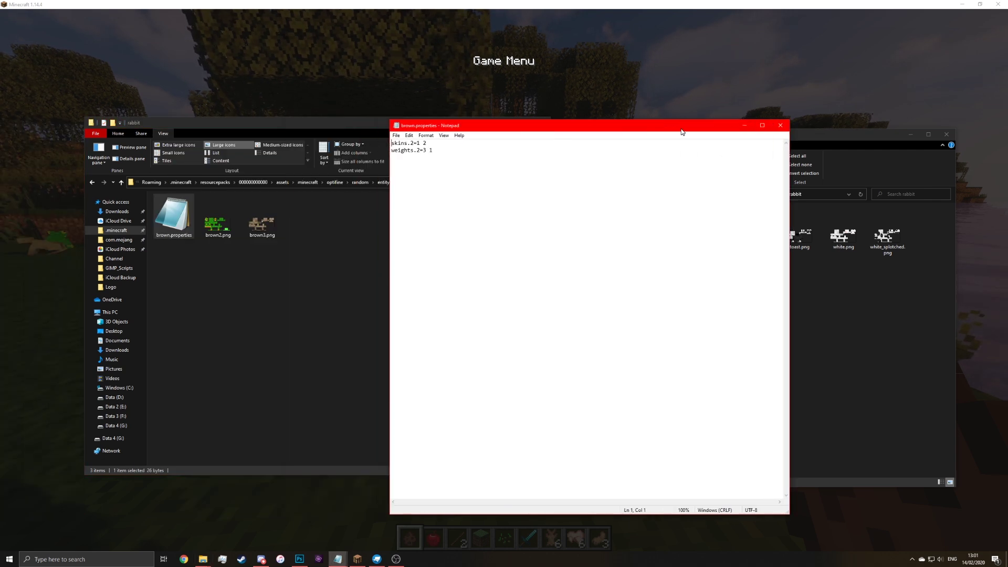
left_click_drag(420, 121, 465, 125)
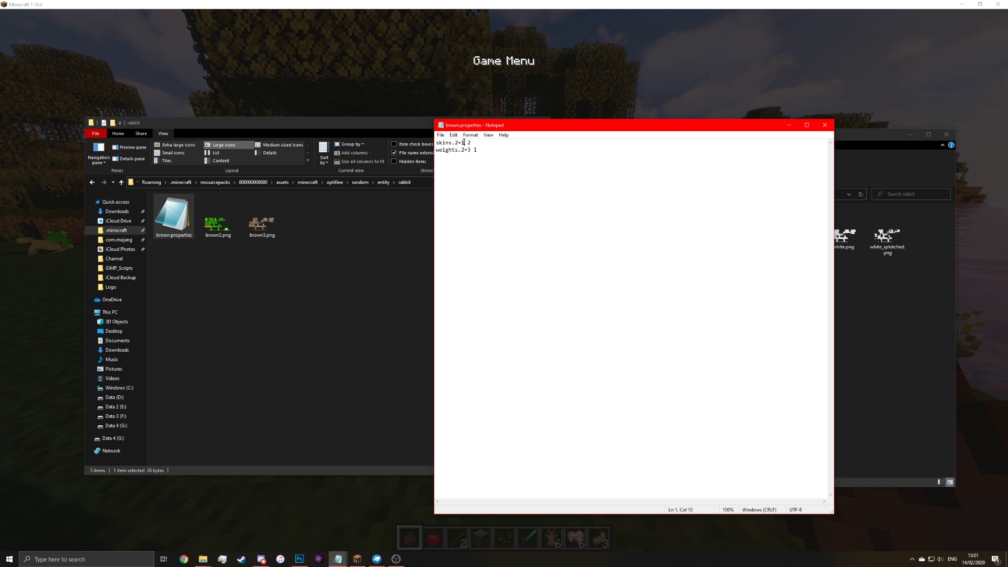
key("Delete")
key("Delete")
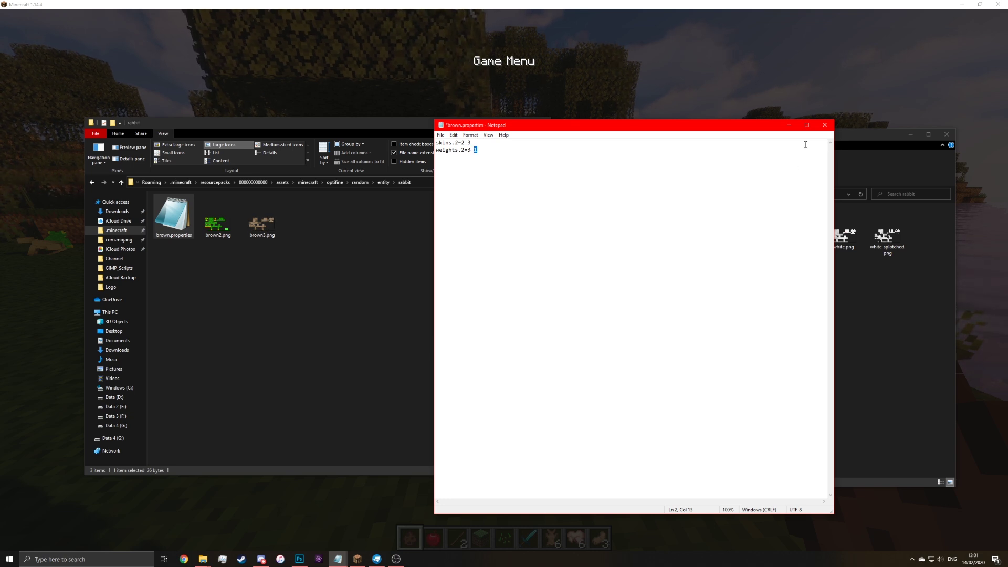
left_click(825, 125)
left_click(517, 284)
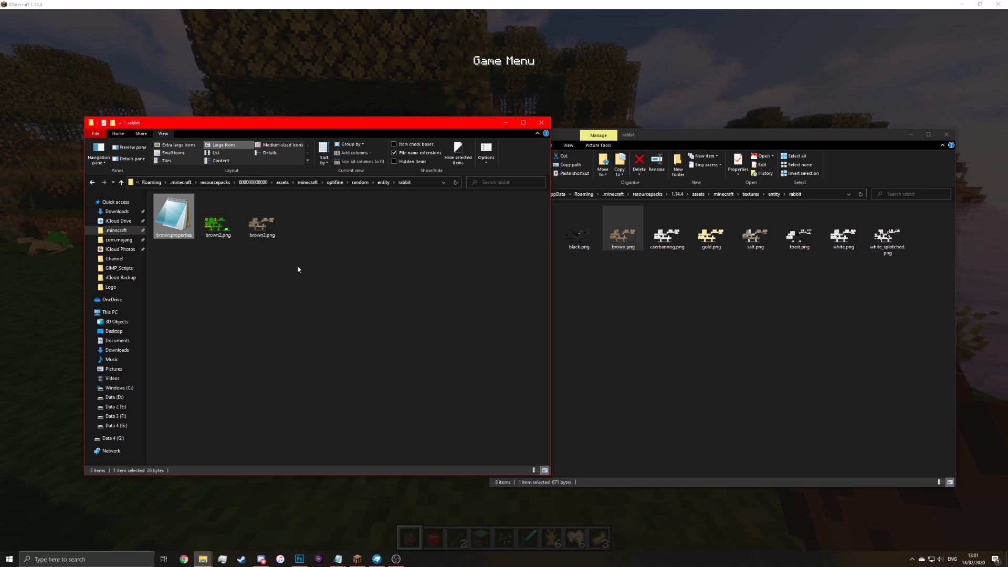
left_click(276, 272)
Step: Open rabbit.jem from the optifine/cem folder in Blockbench
left_click(335, 183)
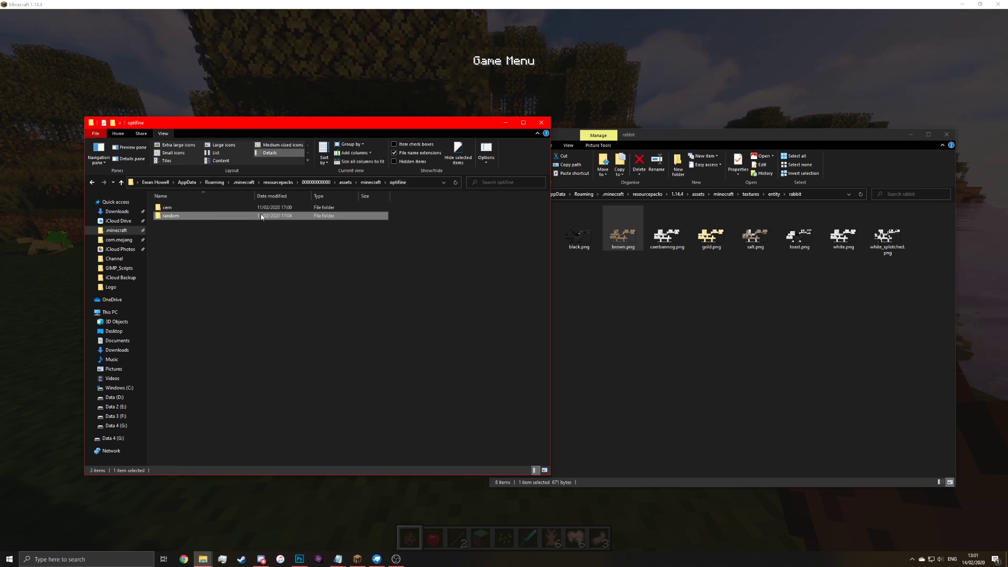
double_click(363, 206)
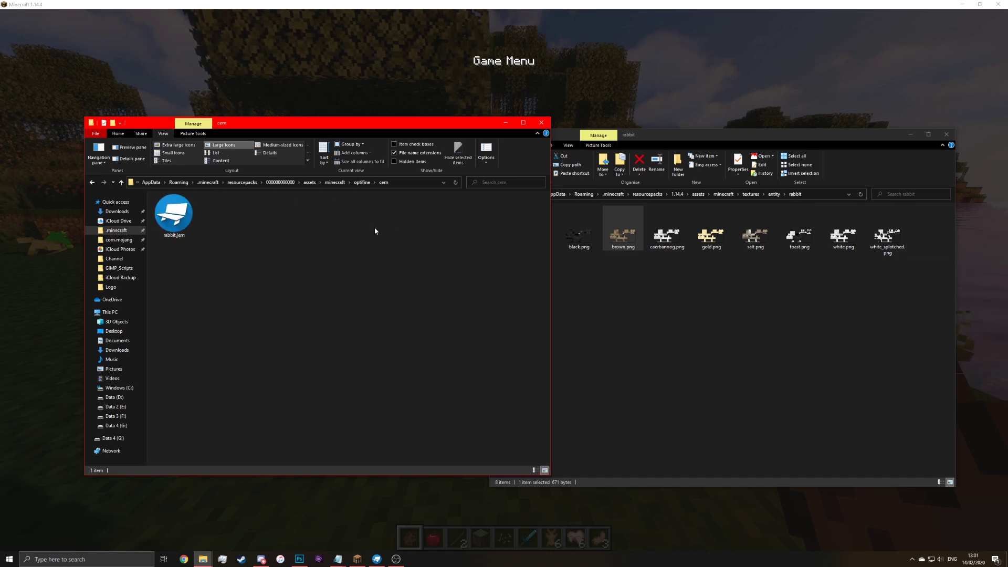
left_click(176, 219)
double_click(176, 219)
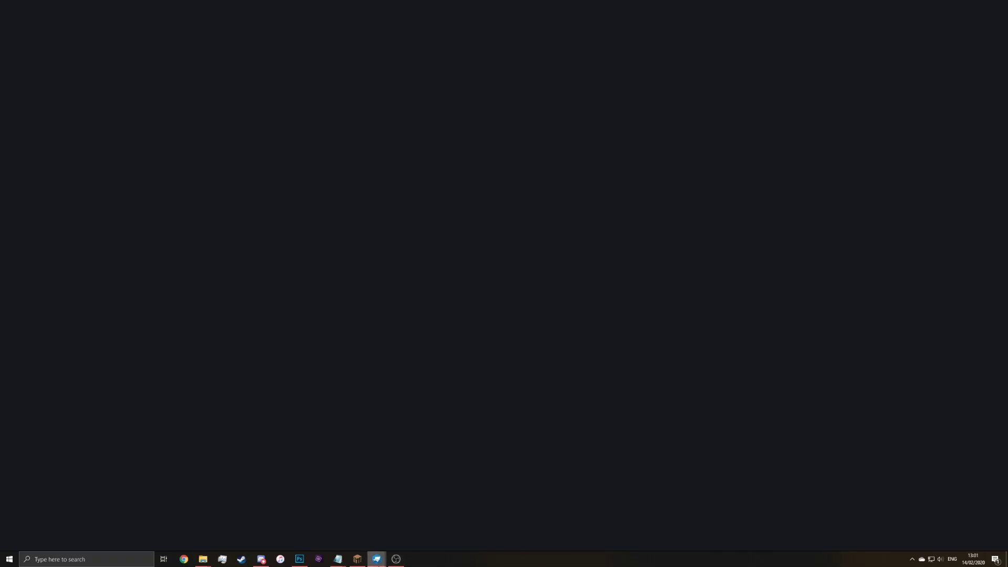
mouse_move(377, 558)
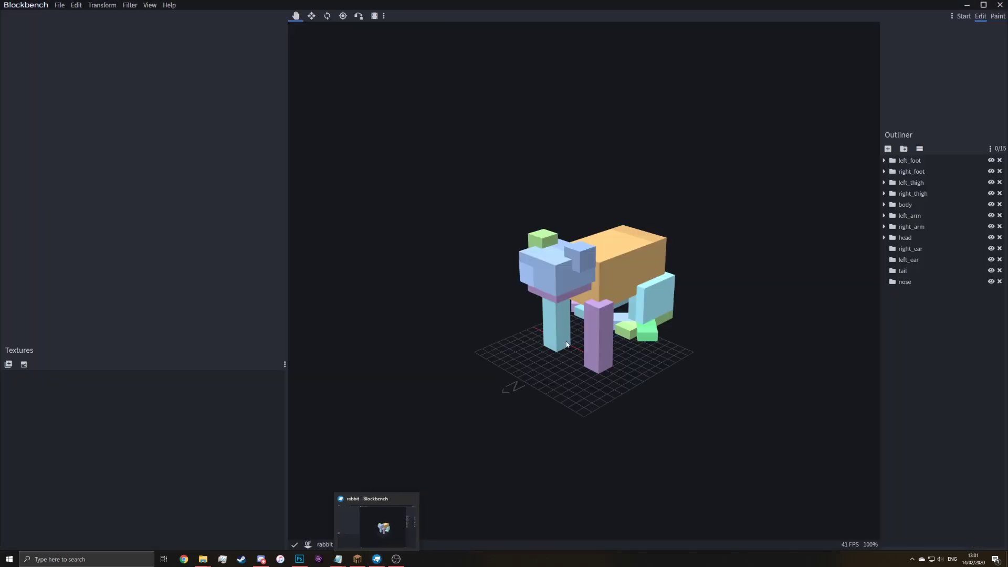
left_click(367, 520)
scroll(763, 371, "up", 5)
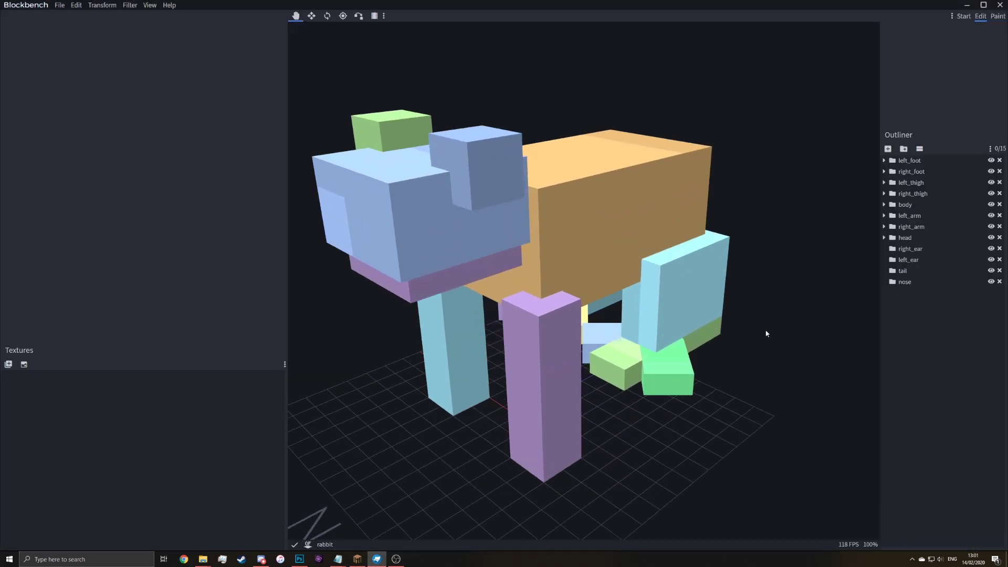
Step: Import optifine/random/entity/rabbit/brown3.png as the model's texture and view the result
left_click(9, 363)
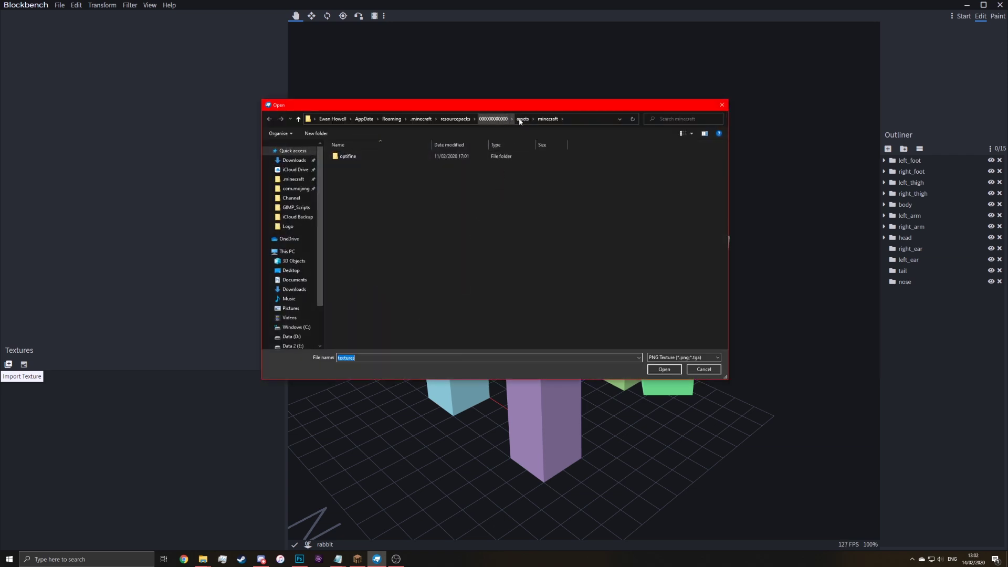
left_click(366, 159)
double_click(367, 156)
double_click(367, 165)
double_click(368, 157)
double_click(368, 157)
left_click(394, 168)
left_click(649, 371)
scroll(647, 371, "down", 2)
left_click_drag(647, 371, 412, 306)
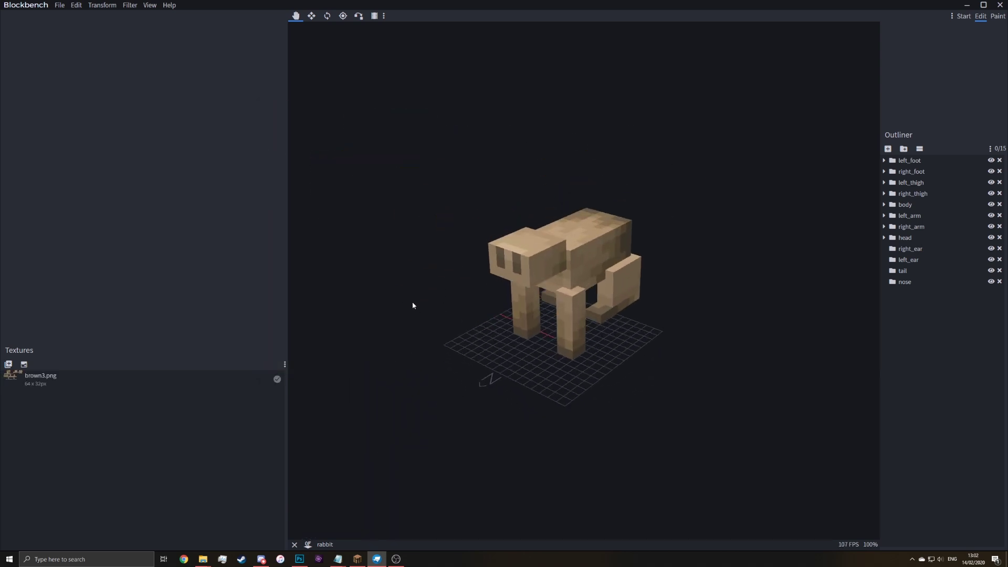
scroll(412, 303, "up", 5)
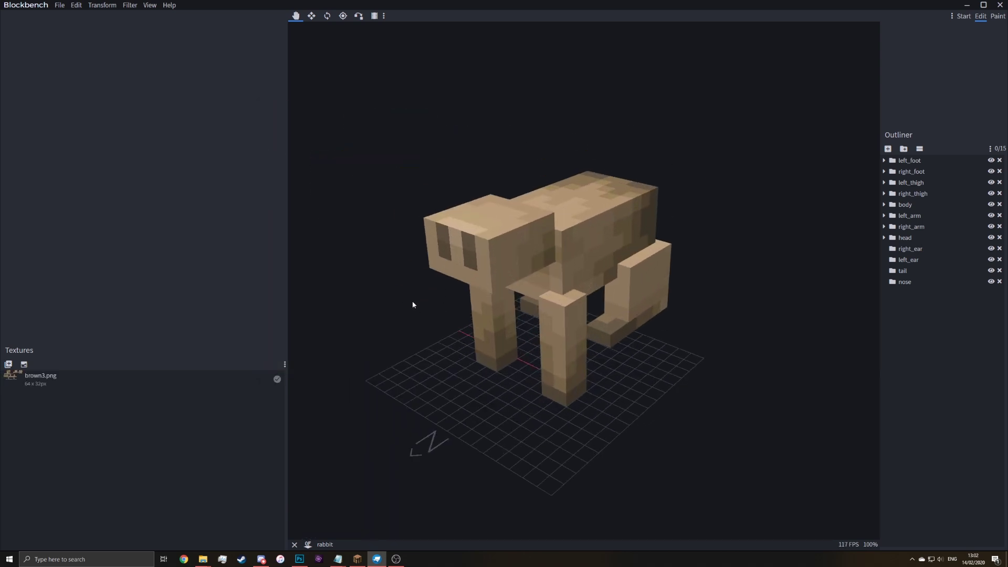
Step: Load the vanilla Rabbit entity template through the CEM Template Loader
left_click(130, 5)
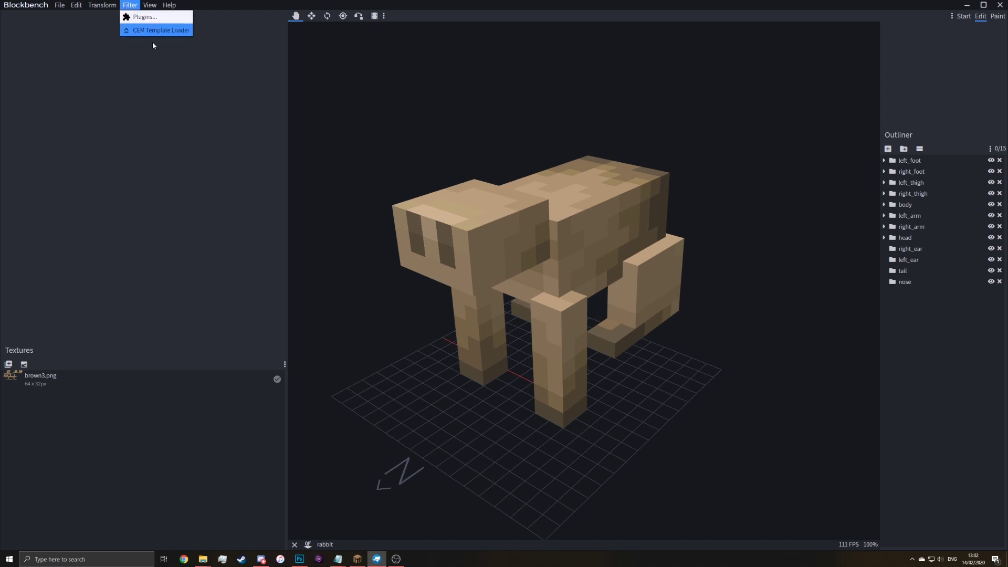
left_click(152, 16)
left_click(504, 64)
scroll(503, 184, "down", 10)
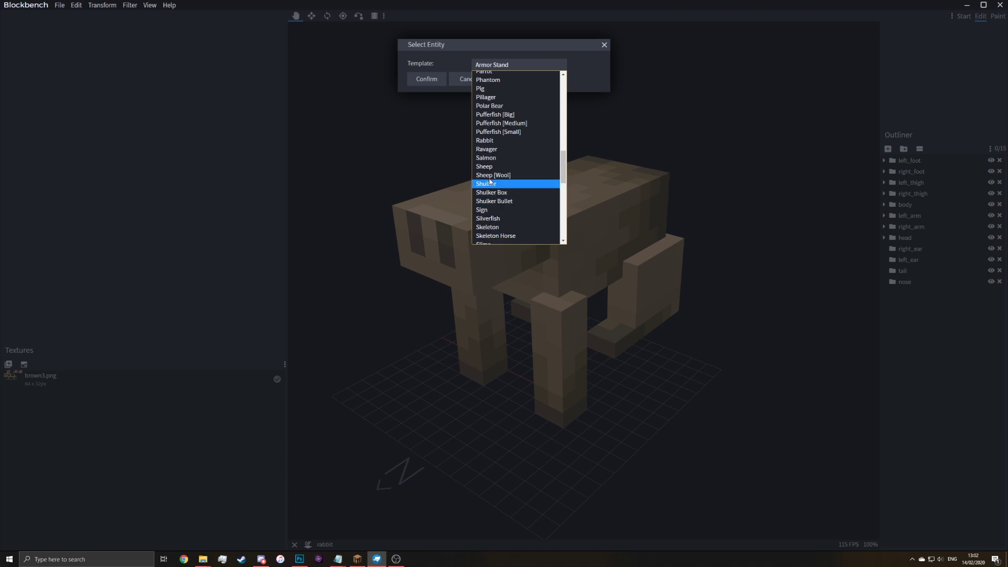
left_click(485, 141)
left_click(426, 79)
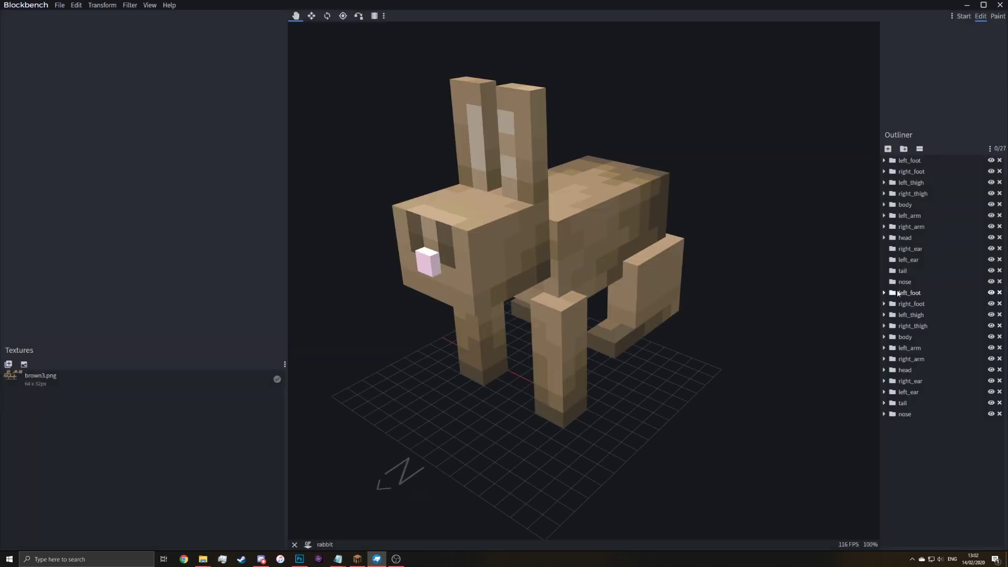
Step: Delete the duplicate left/right foot, thigh and arm groups from the Outliner
left_click(1000, 293)
left_click(1000, 293)
left_click(1000, 293)
left_click(1000, 293)
left_click(1000, 293)
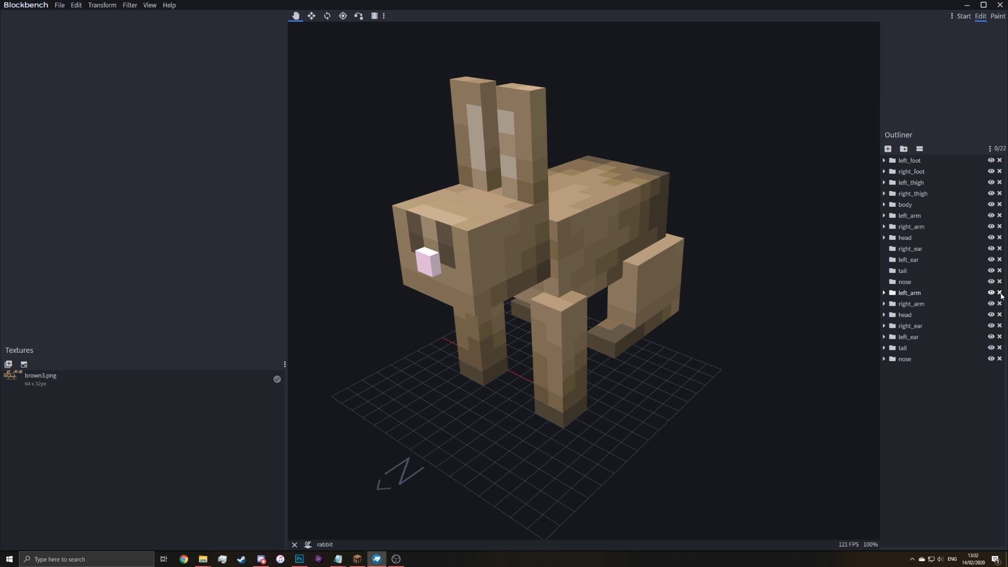
left_click(1000, 293)
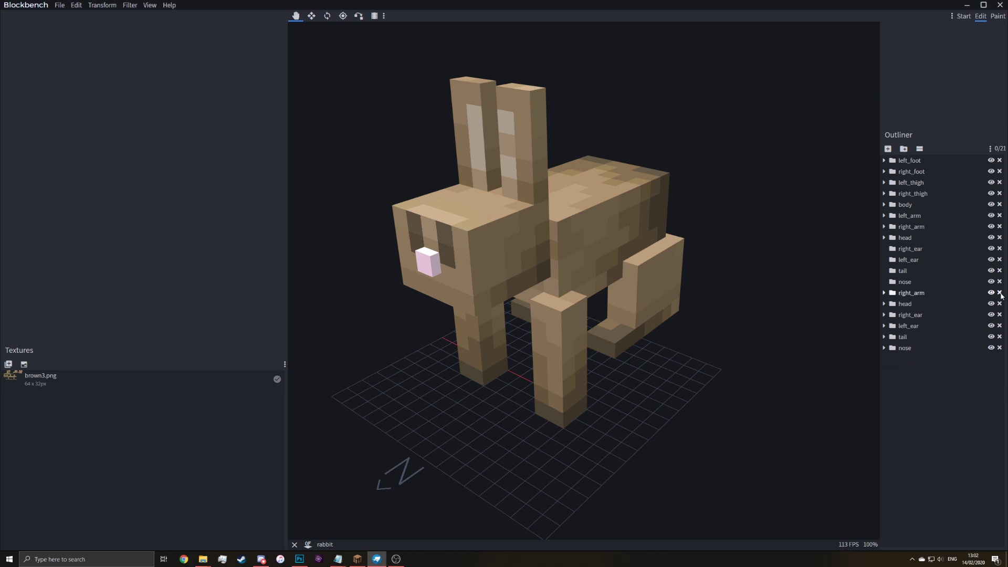
left_click(1001, 294)
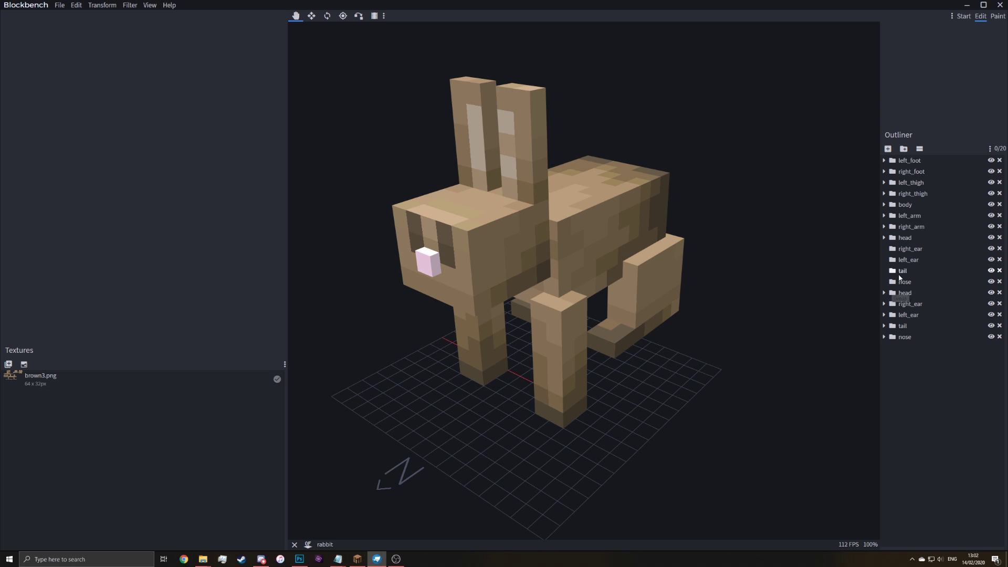
Step: Delete the extra ear, tail and nose groups, then expand the second head group
left_click(1001, 250)
left_click(1000, 249)
left_click(1000, 249)
left_click(1000, 250)
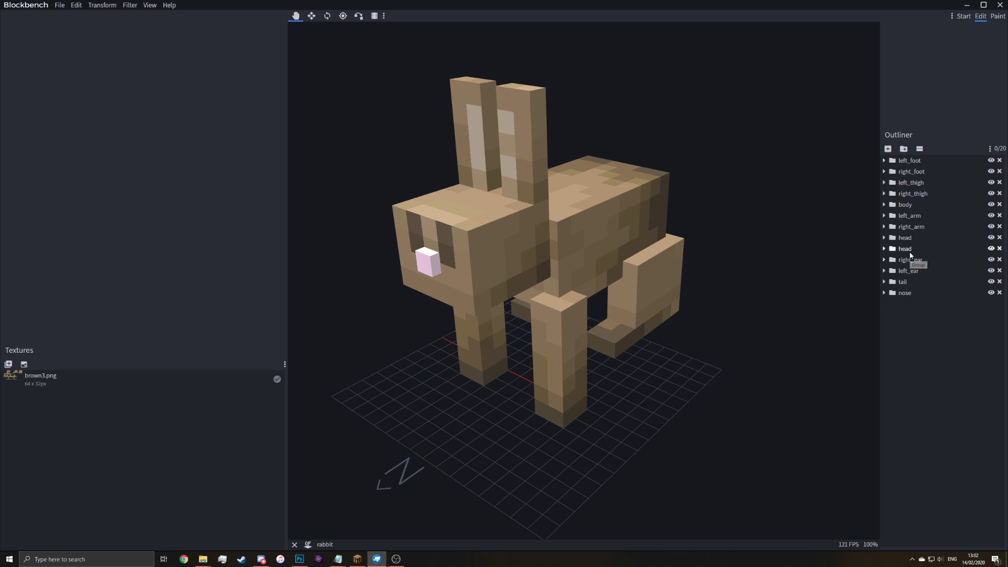
left_click(906, 249)
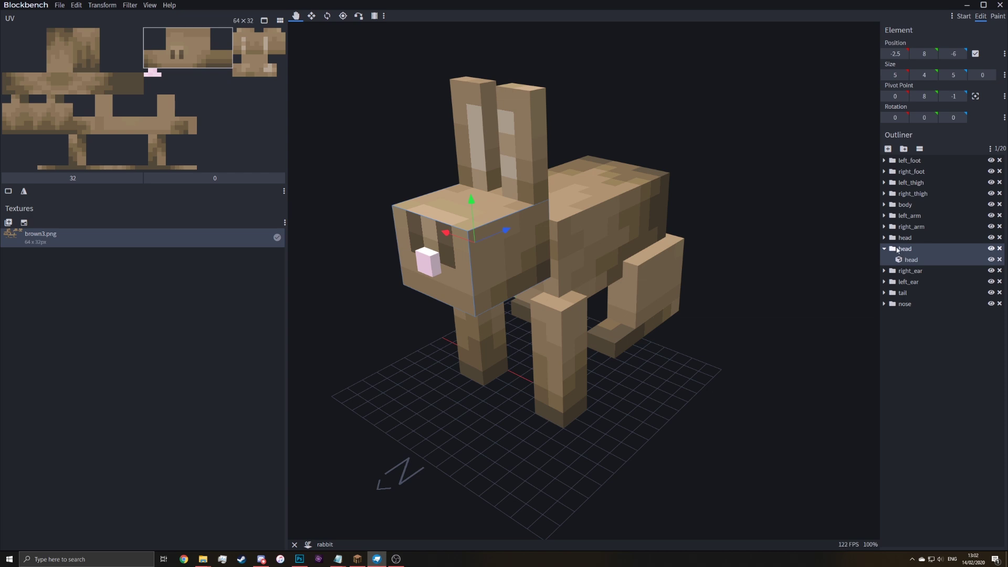
Step: Cut the template's head cube and paste it into the original head group
left_click(885, 237)
left_click(910, 304)
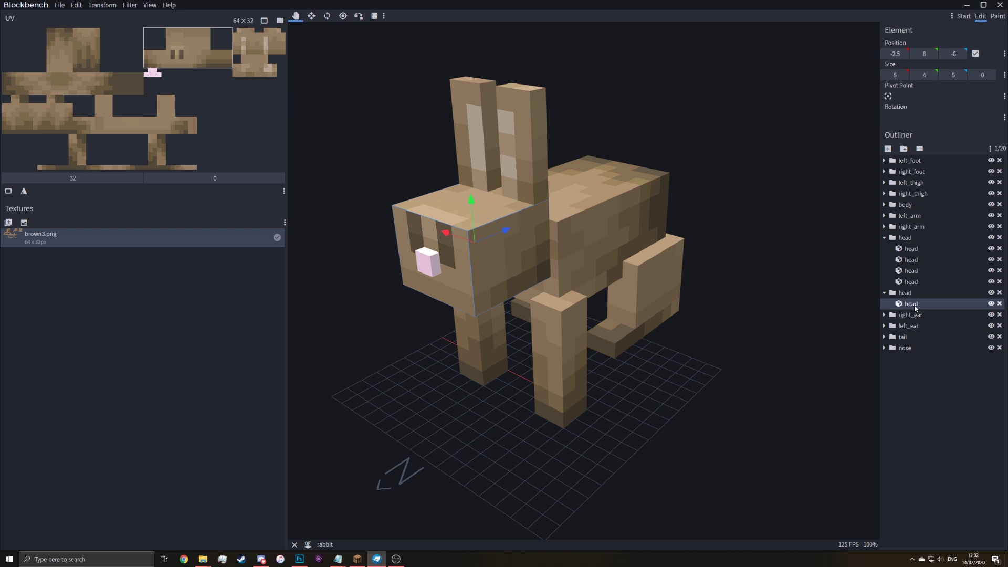
key("Delete")
left_click(908, 239)
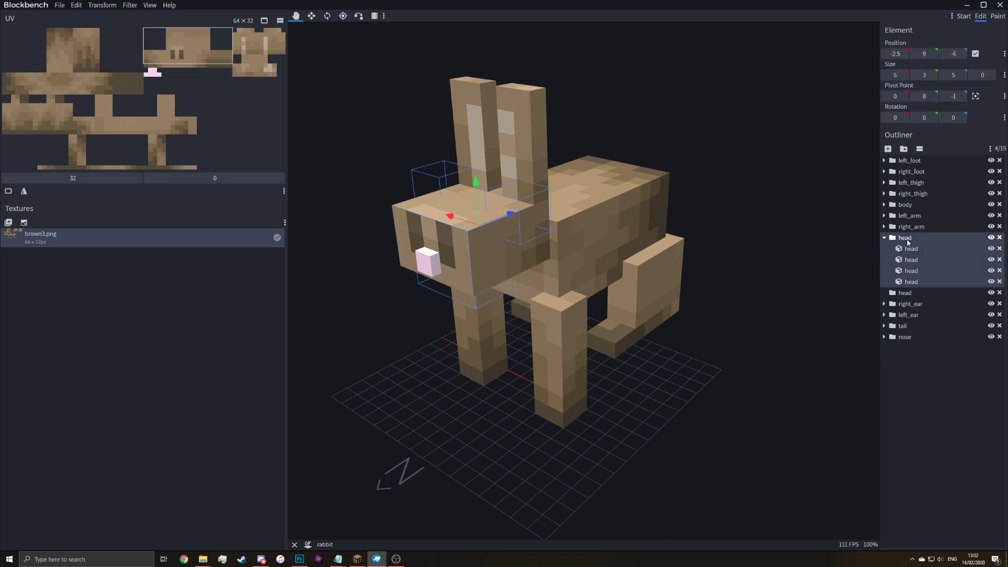
key("ctrl+v")
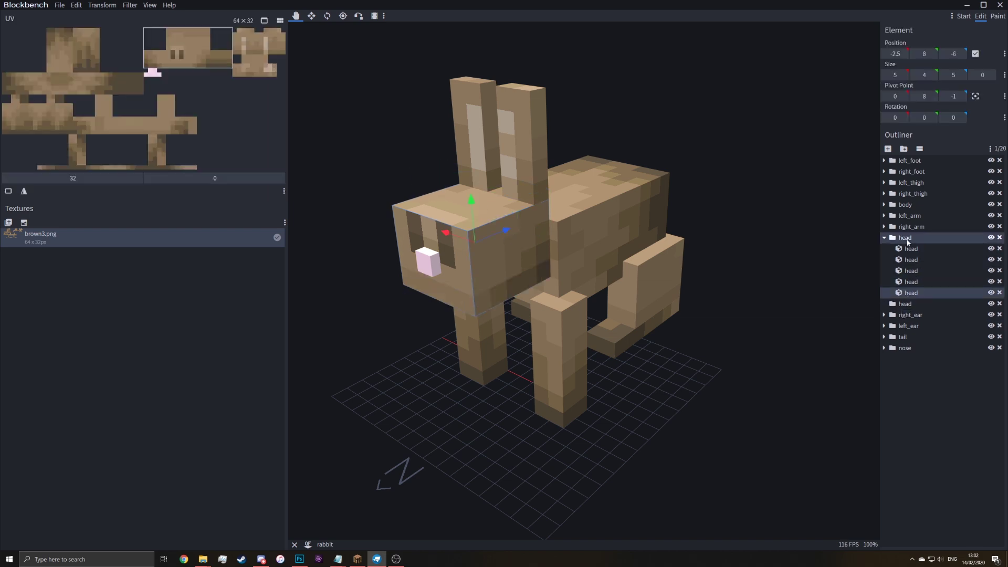
Step: Delete the now-empty extra head group and select the first head cube
left_click(909, 304)
left_click(1000, 304)
left_click_drag(854, 361, 817, 352)
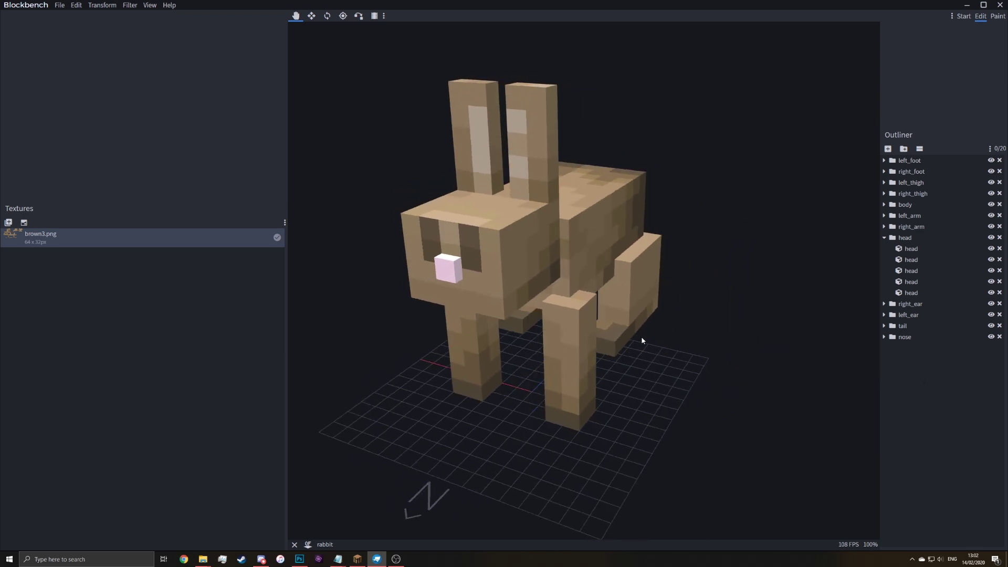
left_click(501, 305)
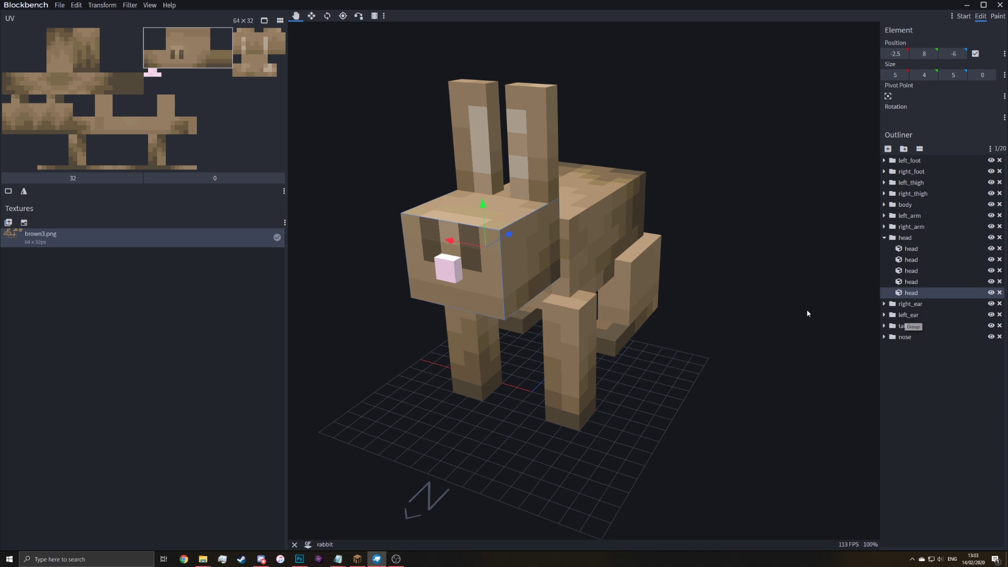
left_click(909, 249)
Step: Shift the head cube's UV mapping to another texture area and save rabbit.jem
left_click_drag(195, 77, 229, 128)
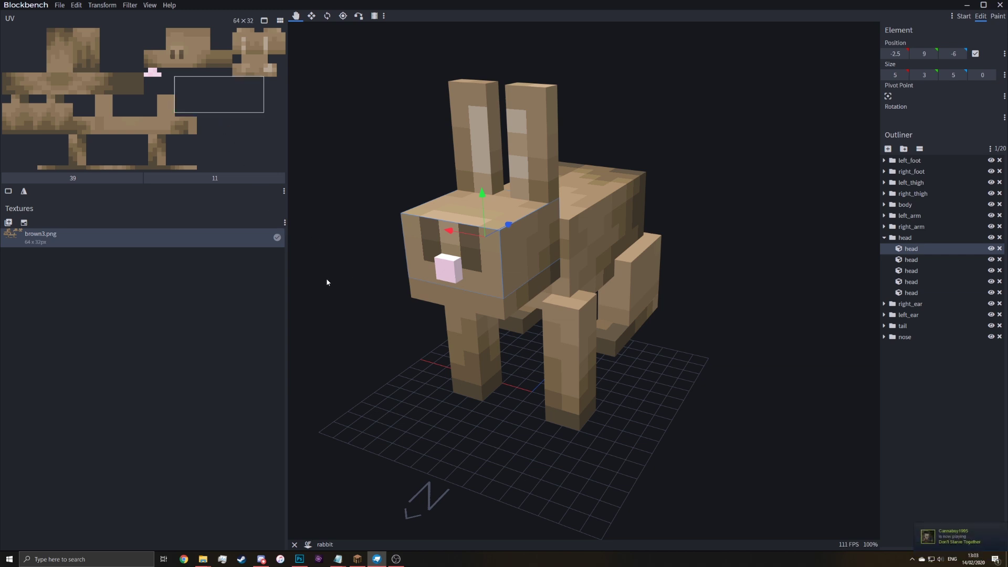
key("ctrl+s")
right_click(108, 243)
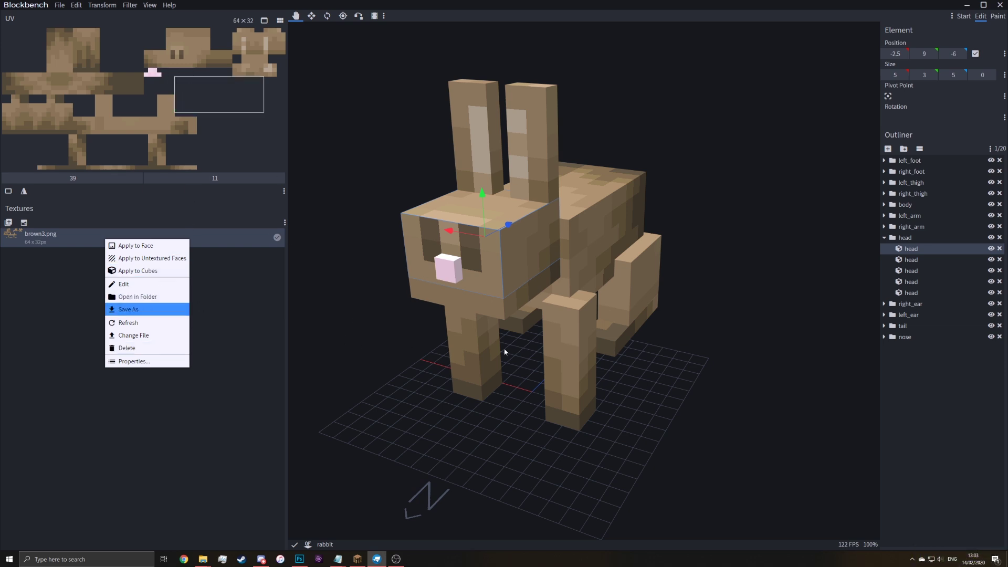
left_click(925, 365)
key("ctrl+s")
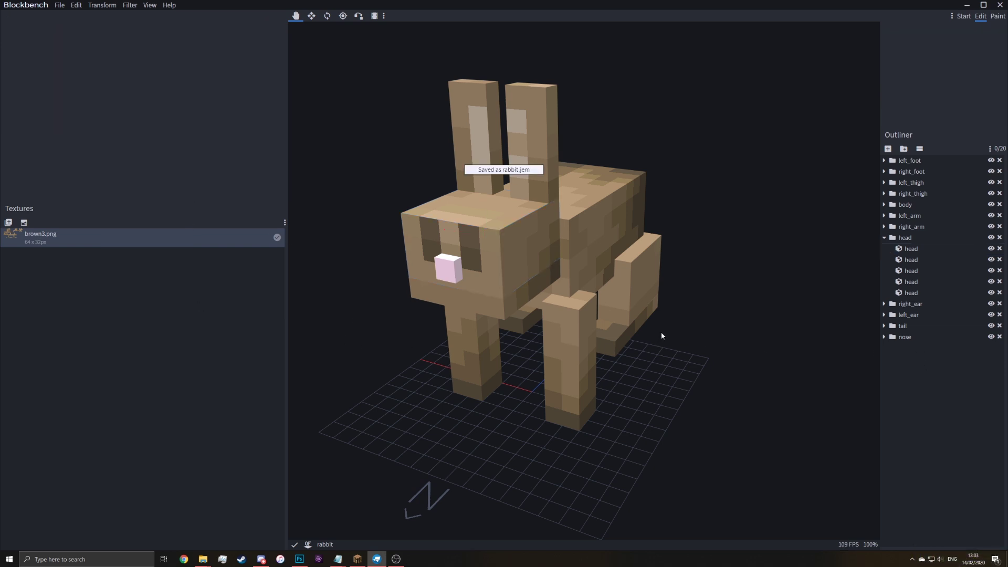
Step: Delete the brown3.png texture from the rabbit model
right_click(89, 247)
left_click(112, 316)
left_click_drag(371, 360, 323, 368)
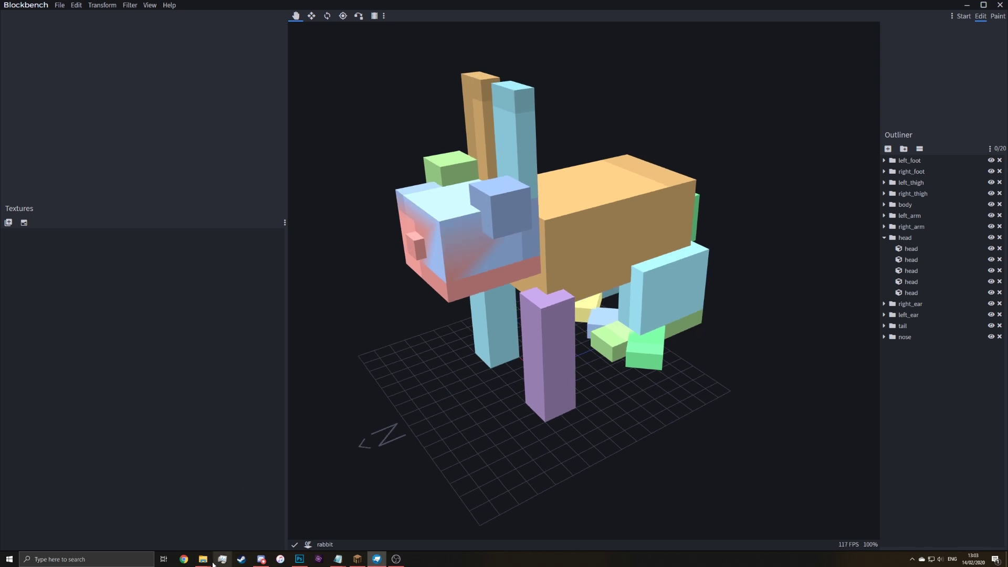
Step: In File Explorer, browse to optifine/random/entity/rabbit and select brown2.png
mouse_move(211, 561)
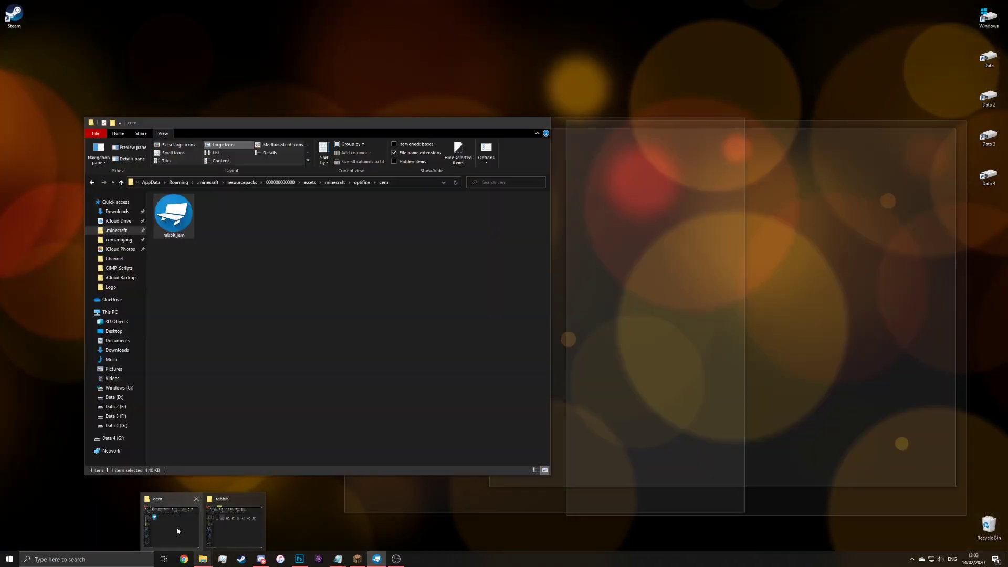
left_click(177, 531)
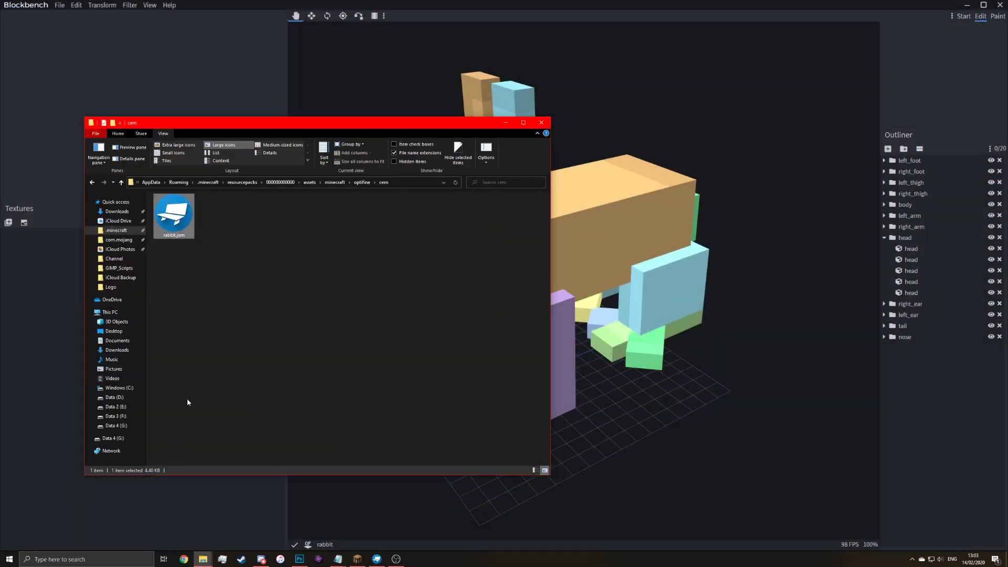
left_click(335, 182)
double_click(227, 209)
double_click(202, 209)
double_click(201, 209)
double_click(201, 209)
left_click(216, 224)
right_click(217, 224)
Step: Open brown2.png in Photoshop, marquee-select the top green block and move it down-right
left_click(235, 273)
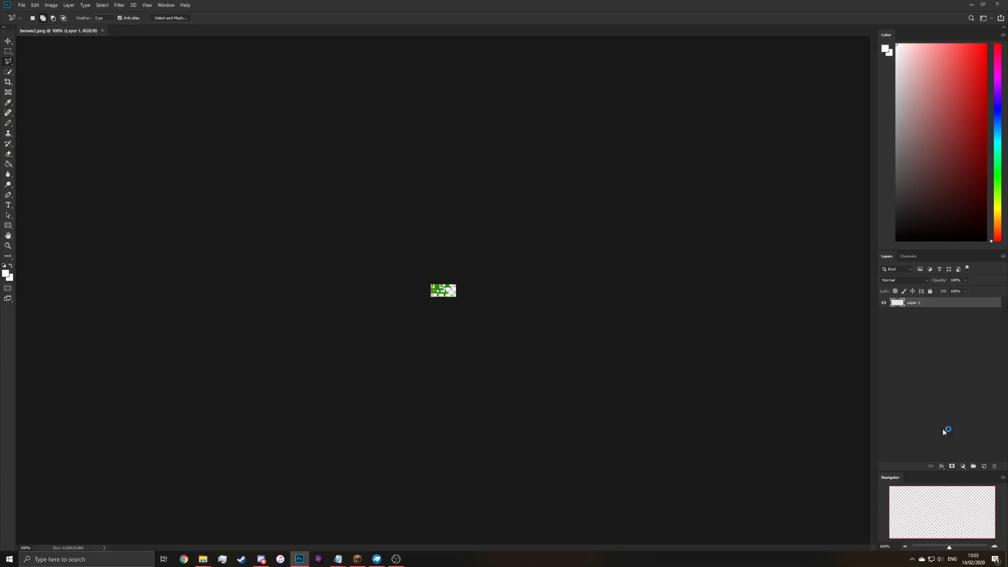
left_click_drag(959, 550, 976, 547)
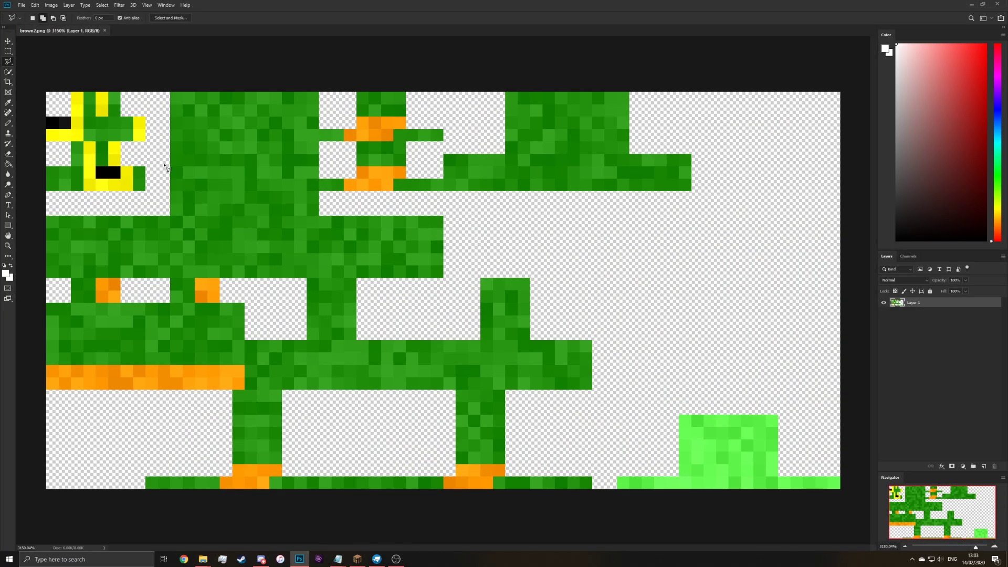
left_click(8, 52)
left_click_drag(445, 189, 692, 91)
left_click(8, 41)
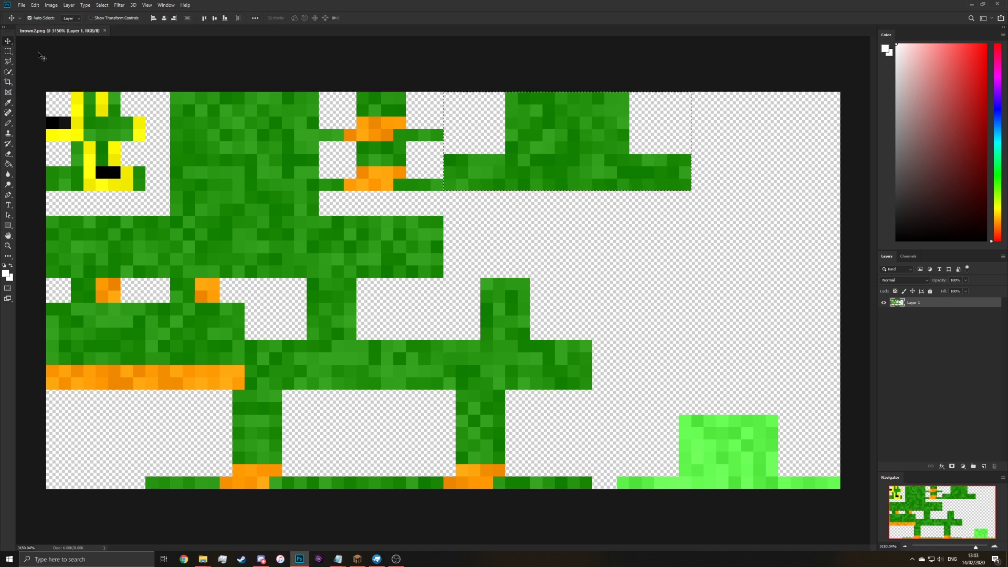
left_click_drag(559, 157, 638, 300)
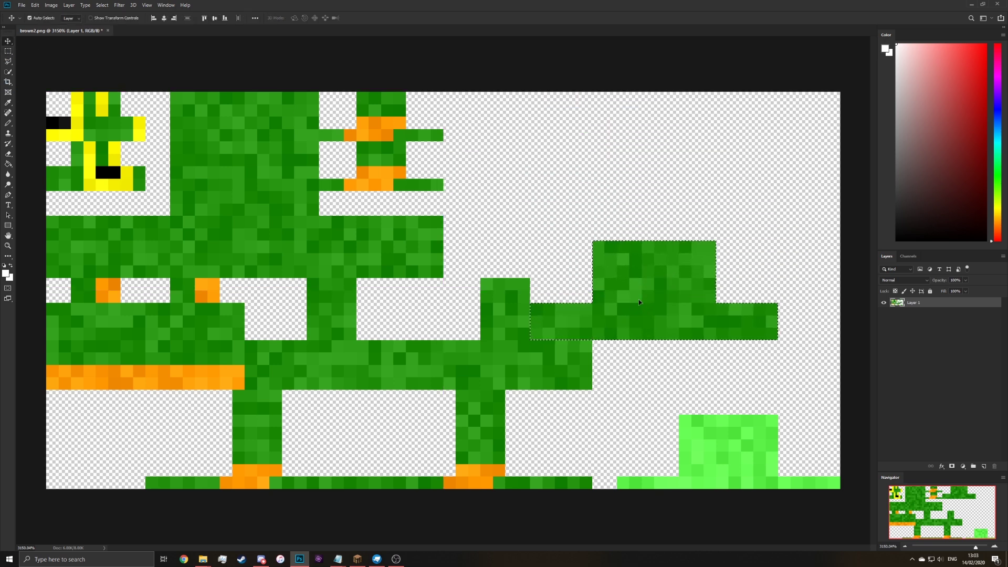
left_click(383, 563)
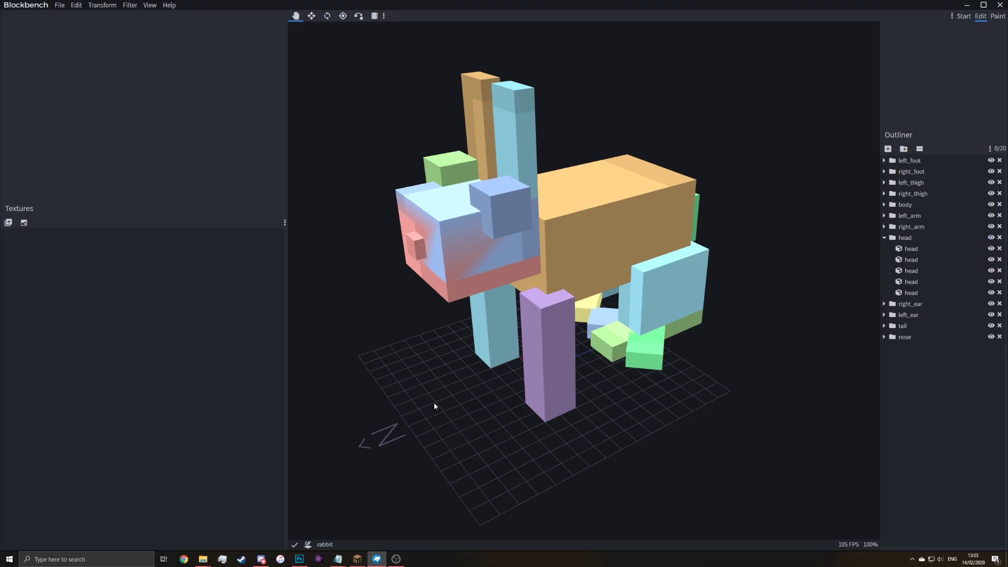
Step: Import brown3.png from entity/rabbit as the rabbit model's texture
left_click(912, 249)
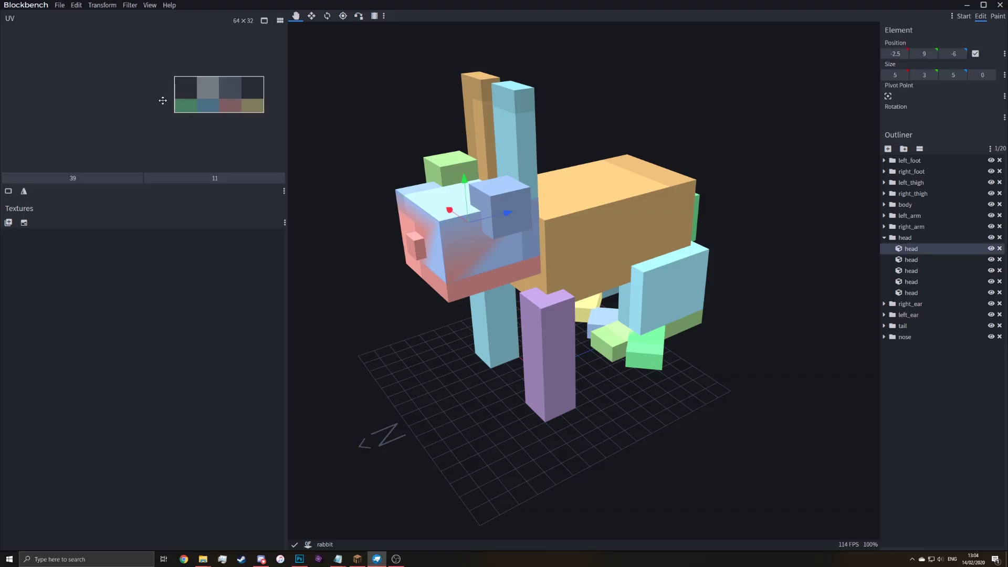
left_click(23, 223)
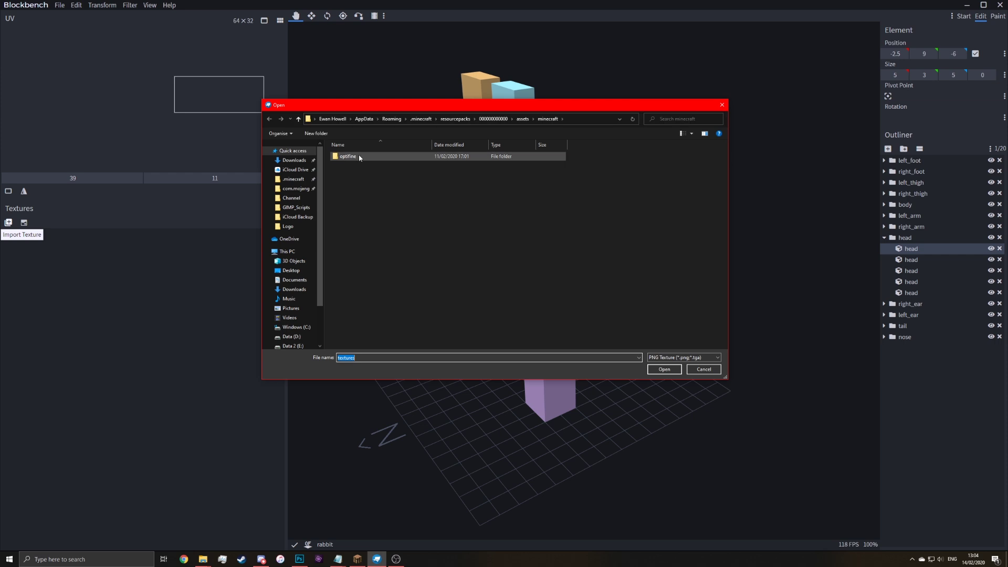
double_click(347, 157)
double_click(349, 157)
left_click(388, 167)
left_click(657, 370)
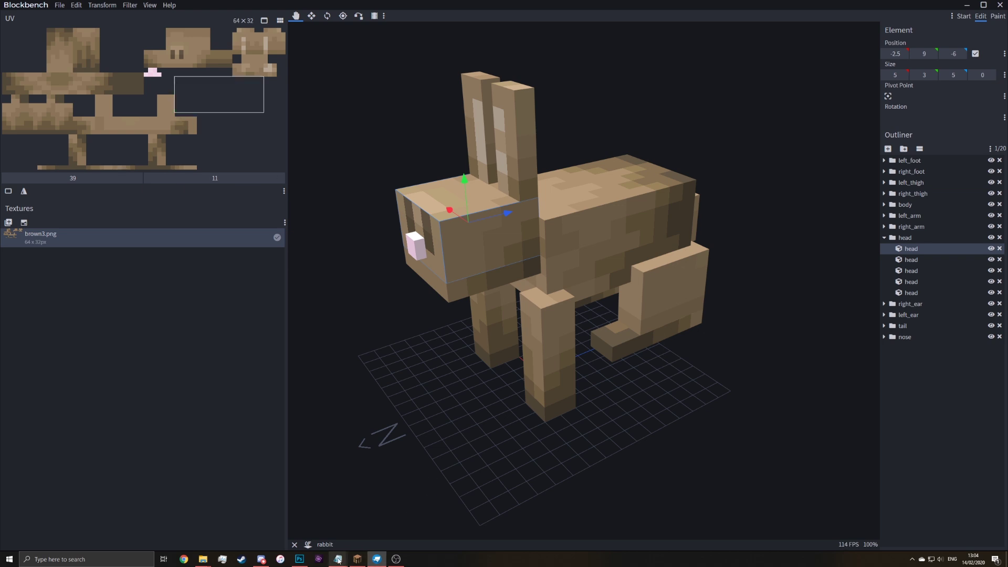
Step: Nudge the green block in brown2.png slightly upward and save the frog texture
left_click(300, 559)
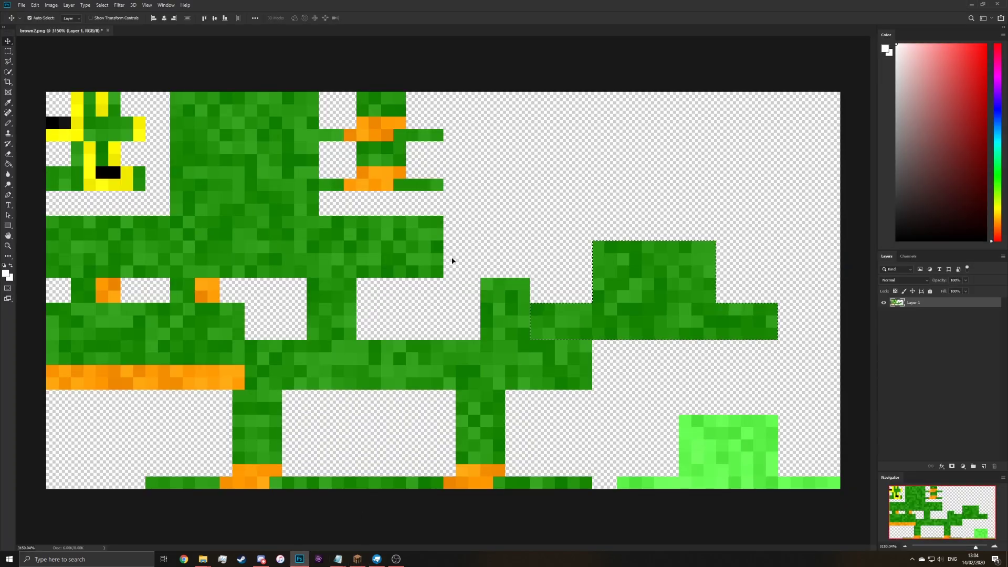
left_click_drag(596, 317, 596, 317)
key("ctrl+s")
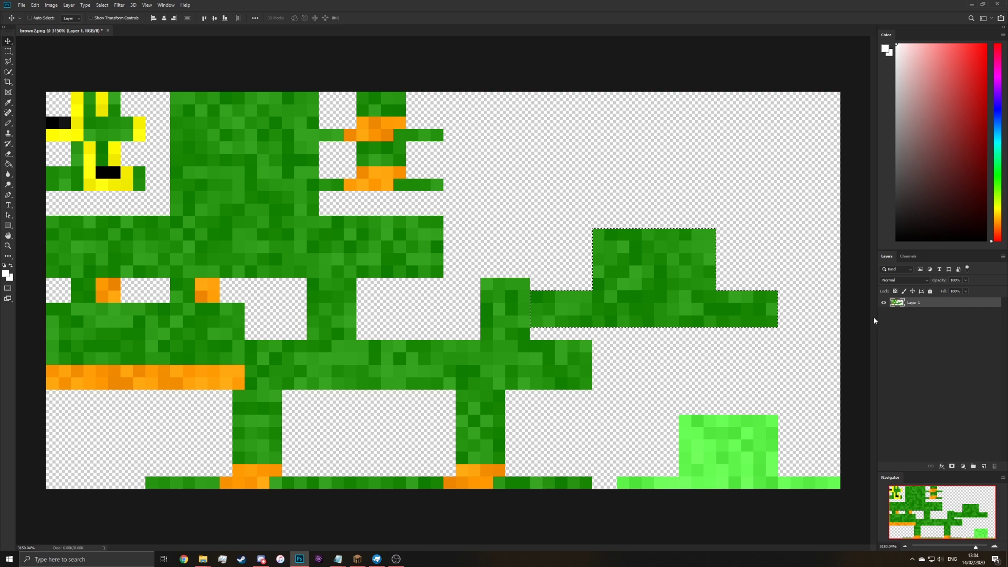
Step: Swap the model's texture file to brown2.png and orbit to inspect the frog look
left_click(376, 559)
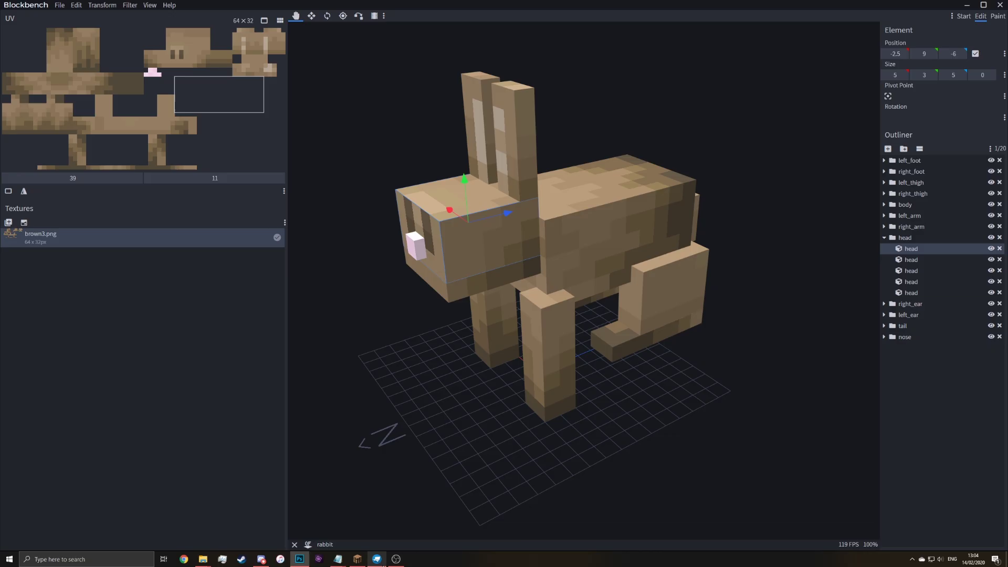
right_click(55, 235)
left_click(79, 331)
left_click(351, 175)
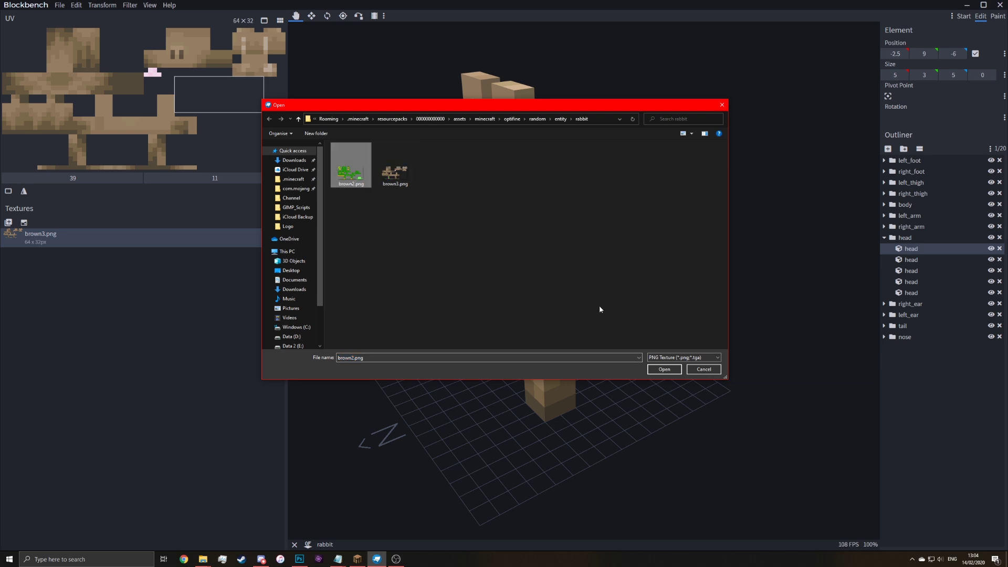
left_click(663, 370)
left_click_drag(704, 407, 176, 275)
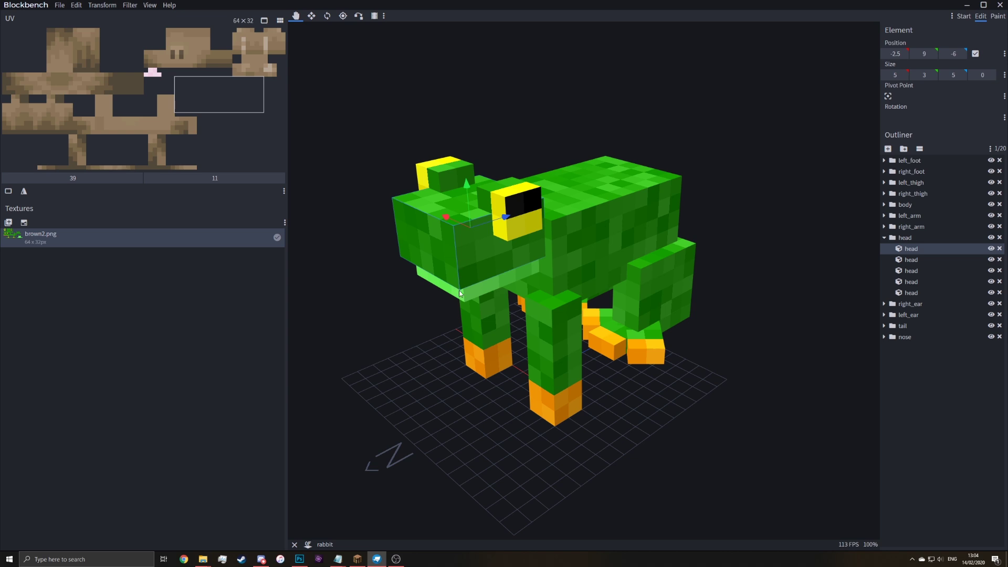
Step: Change the texture file back to brown3.png and view the brown rabbit
right_click(128, 235)
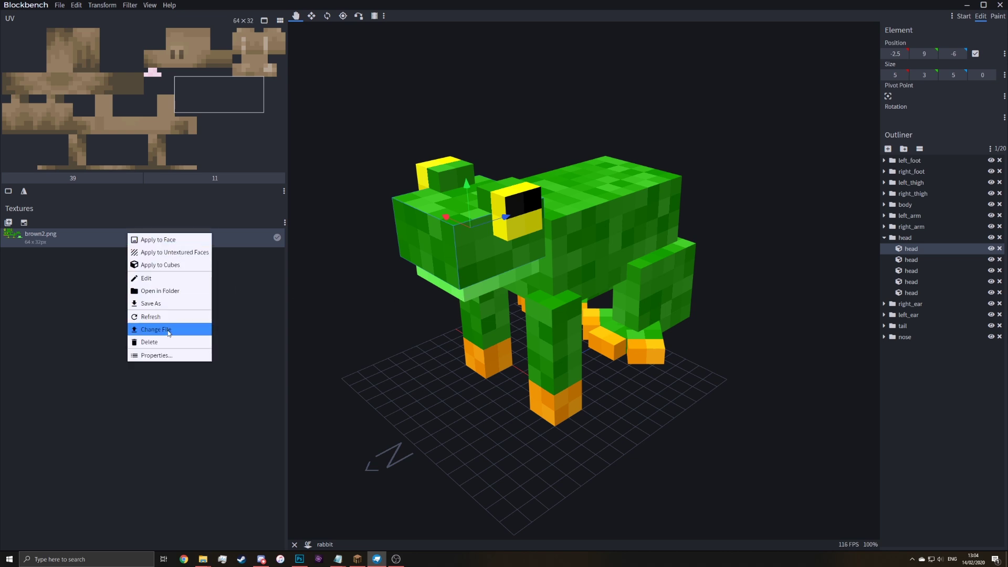
left_click(152, 329)
left_click(395, 173)
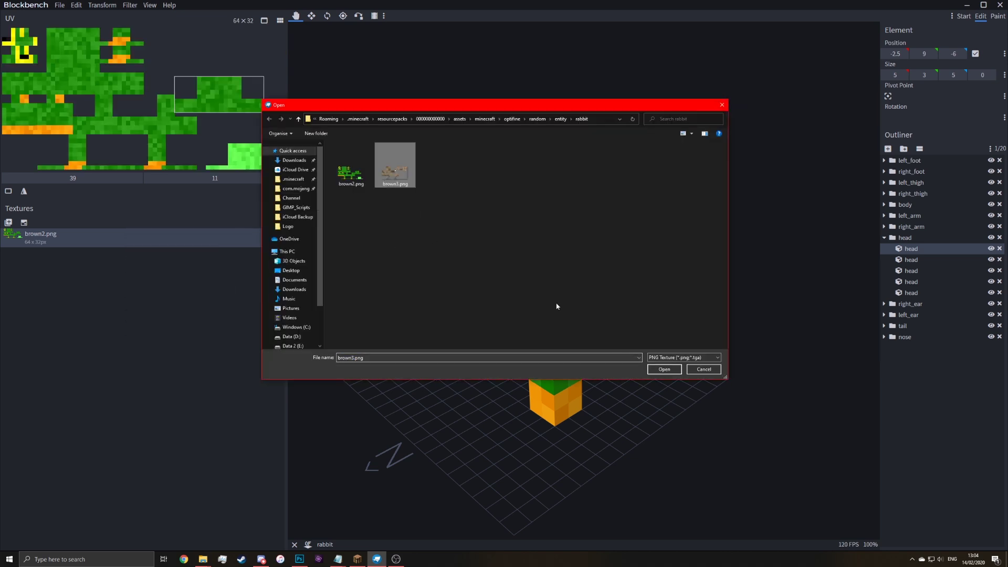
left_click(665, 369)
left_click_drag(699, 344, 757, 449)
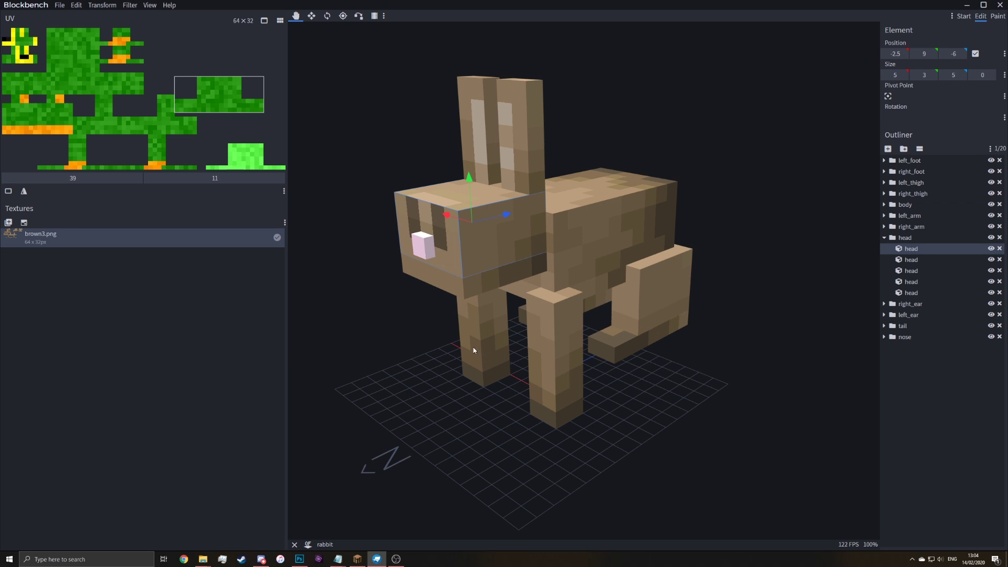
left_click(472, 288)
left_click_drag(358, 366, 398, 358)
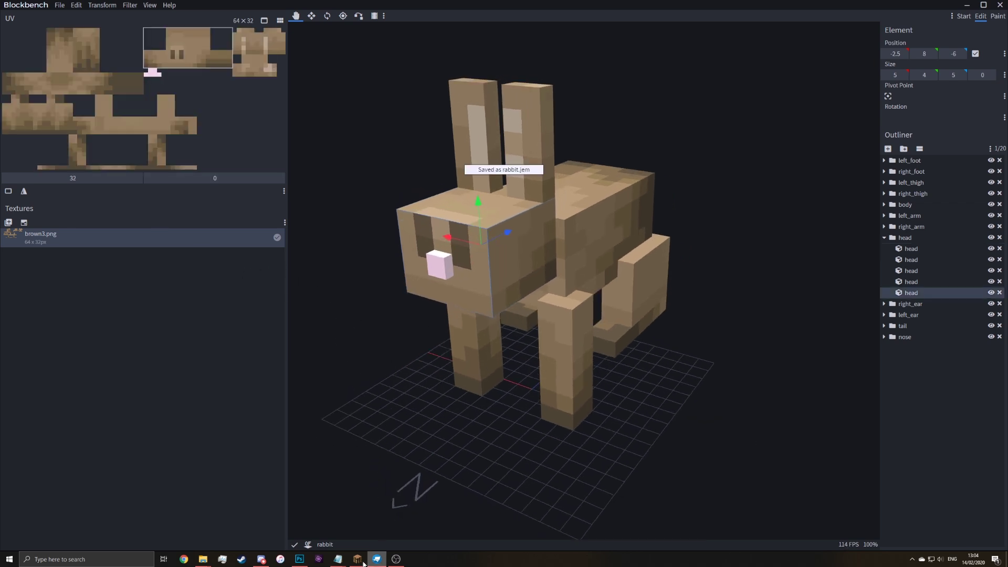
Step: Resume Minecraft and reload the resource packs with F3+T
left_click(358, 559)
left_click(504, 152)
key("F3+t")
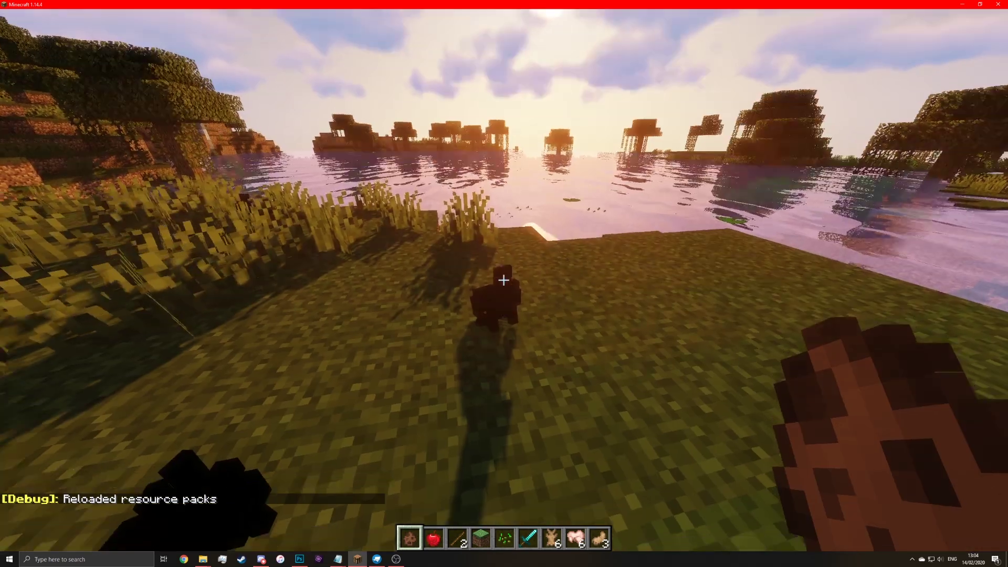
Step: Pause Minecraft, delete brown3.png from the Blockbench model, then resume the game
key("Escape")
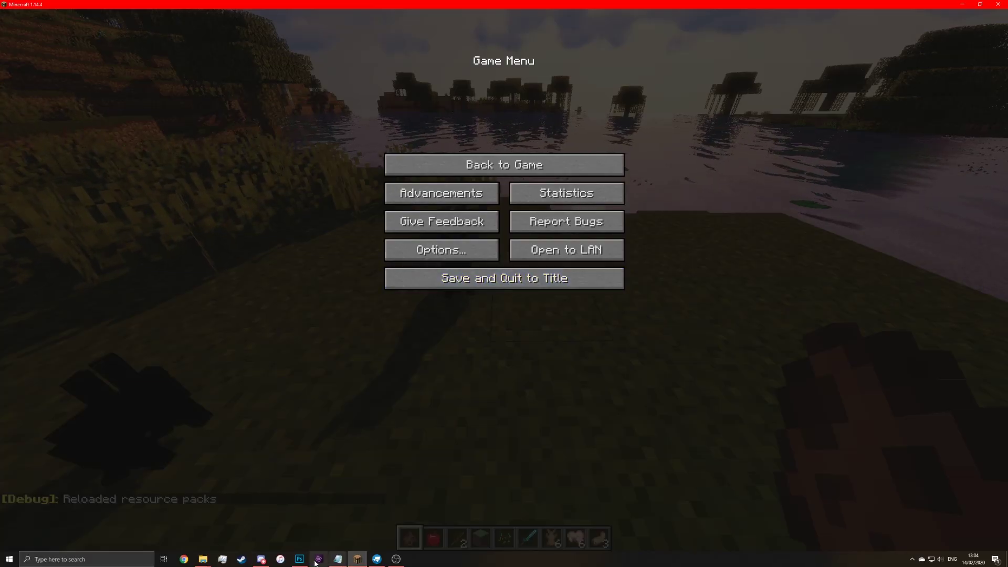
left_click(376, 560)
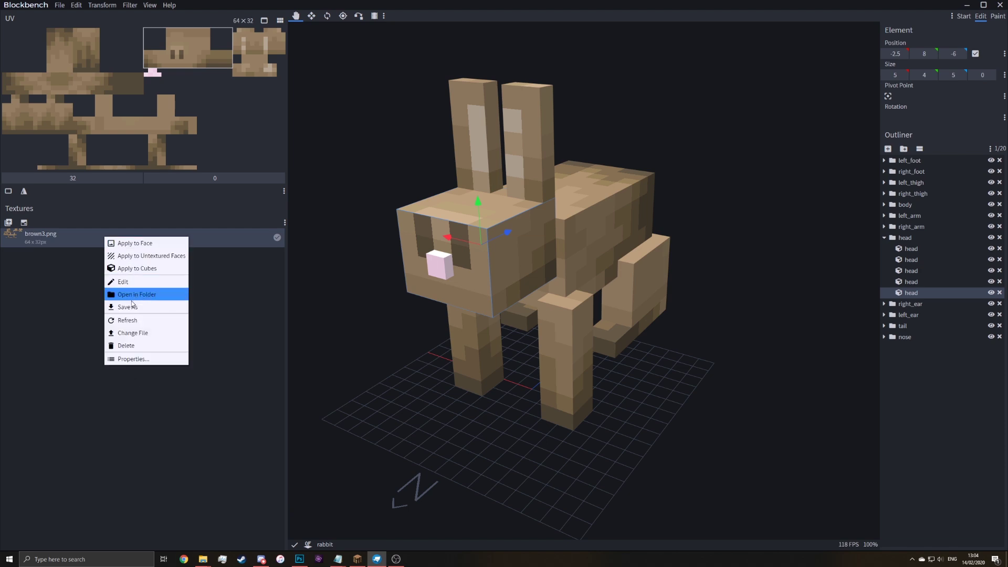
left_click(127, 347)
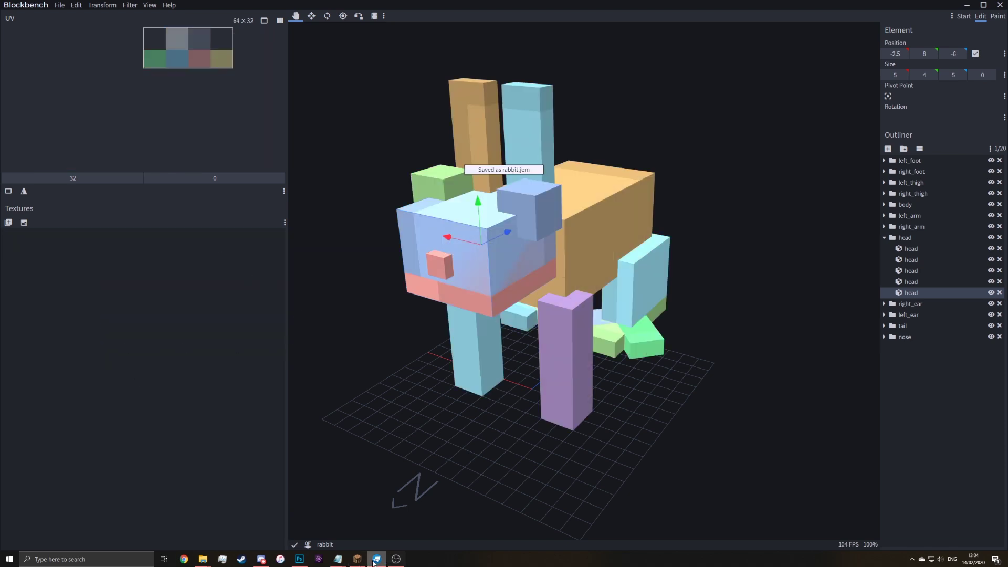
left_click(378, 560)
key("Escape")
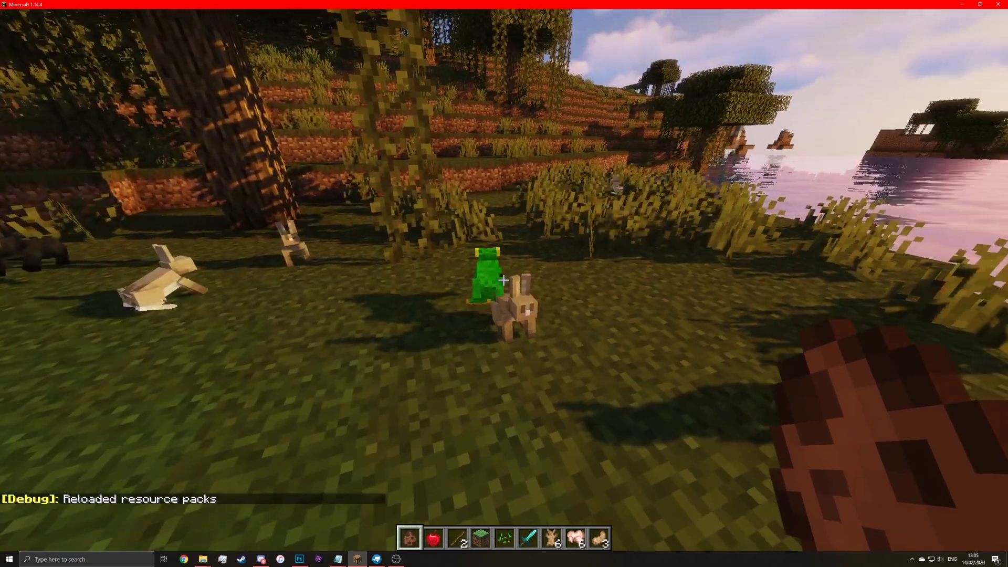
Step: Zoom in on the nearby brown rabbit and then on the green frog rabbit
key("c")
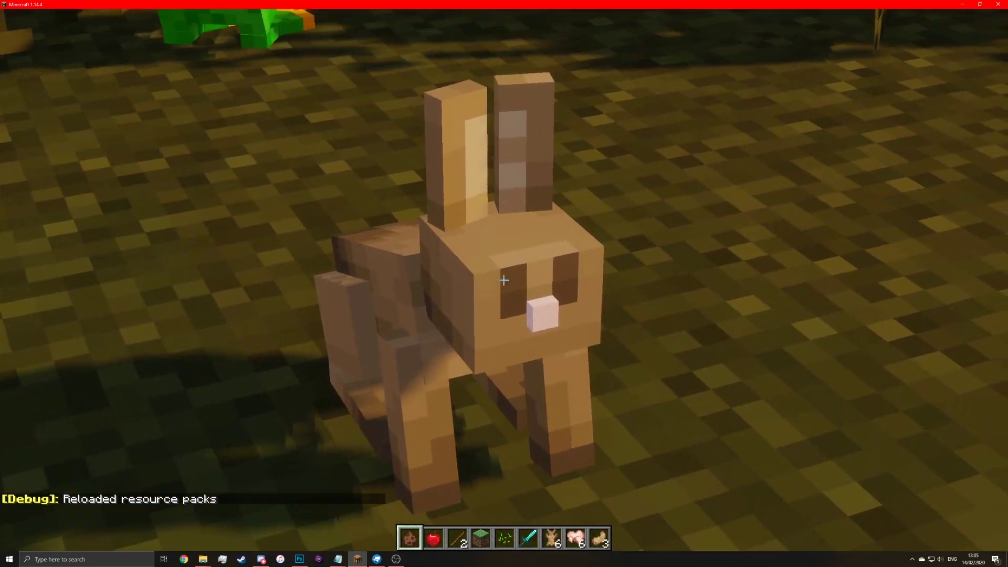
key("c")
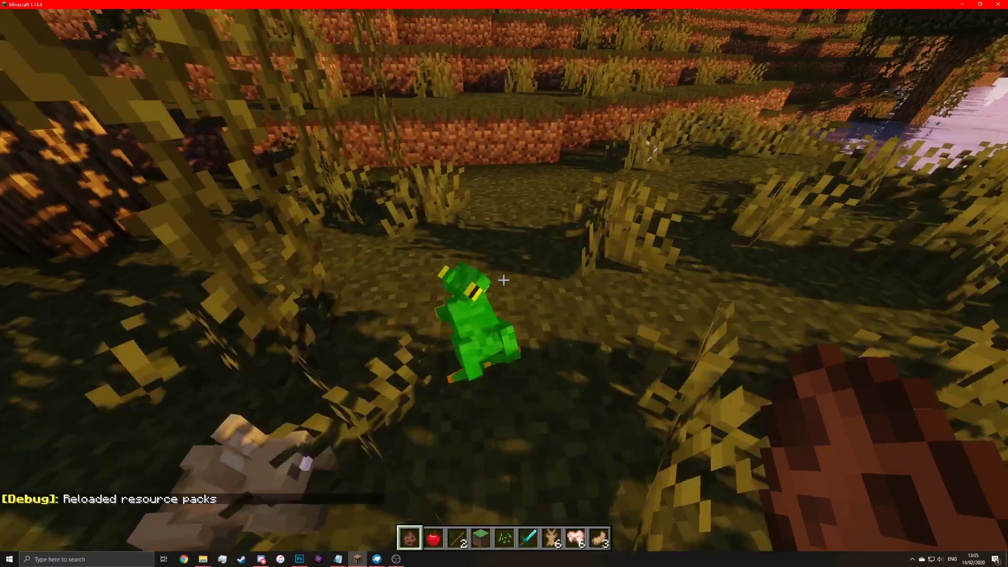
key("c")
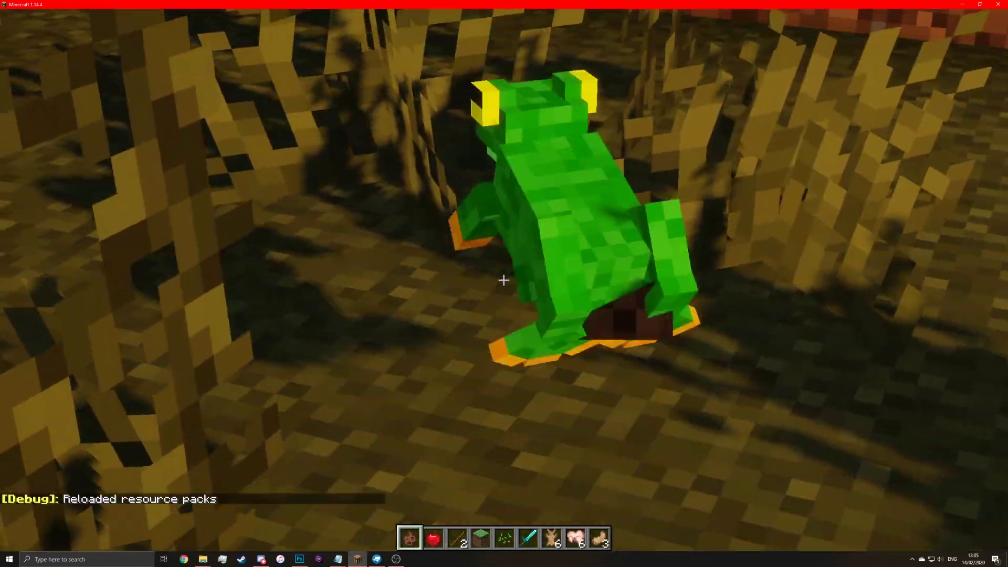